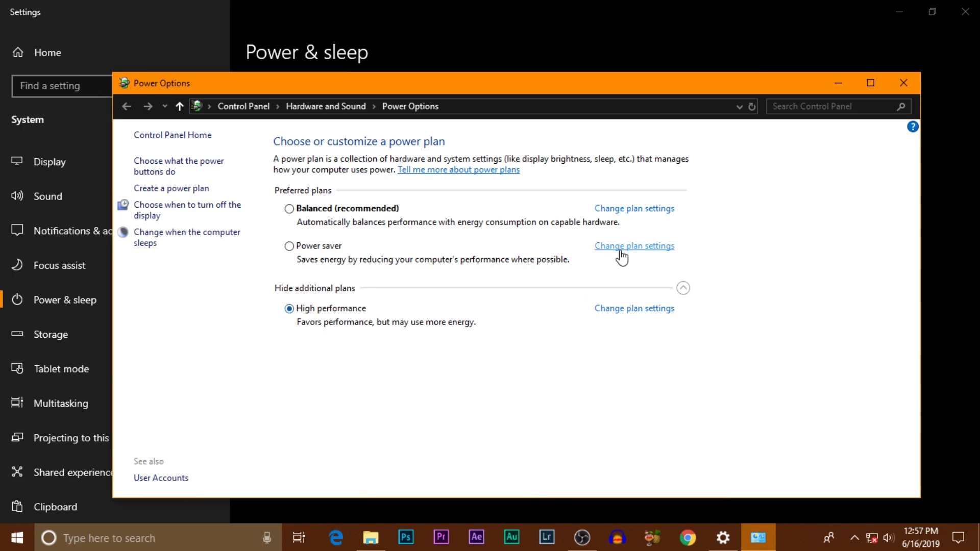
Step: Close Power Options and show the list of startup programs in a maximized, detailed Task Manager
left_click(907, 84)
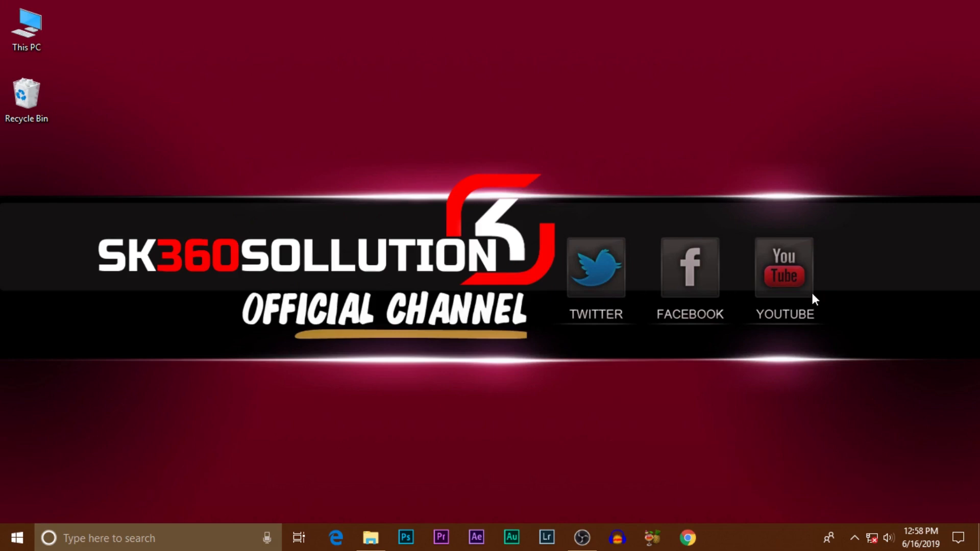
right_click(757, 544)
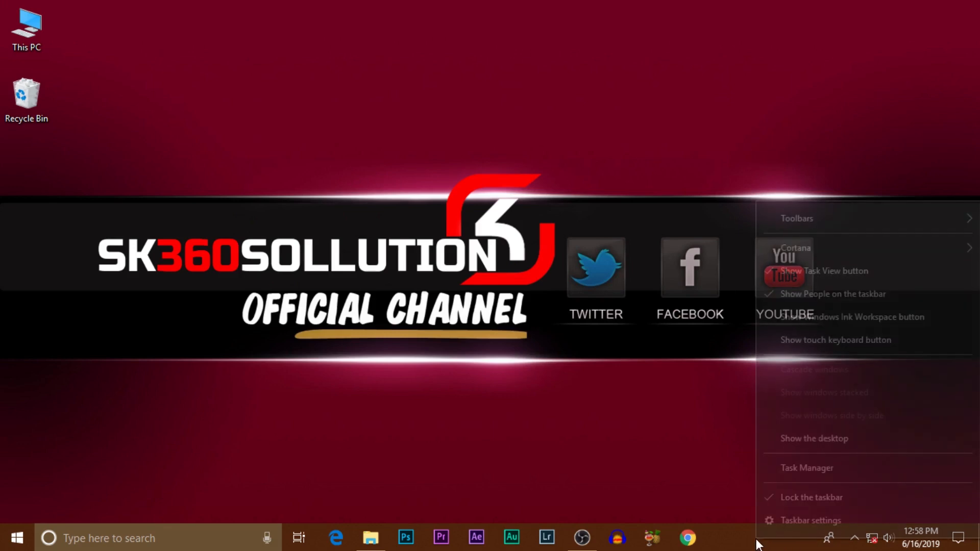
left_click(796, 469)
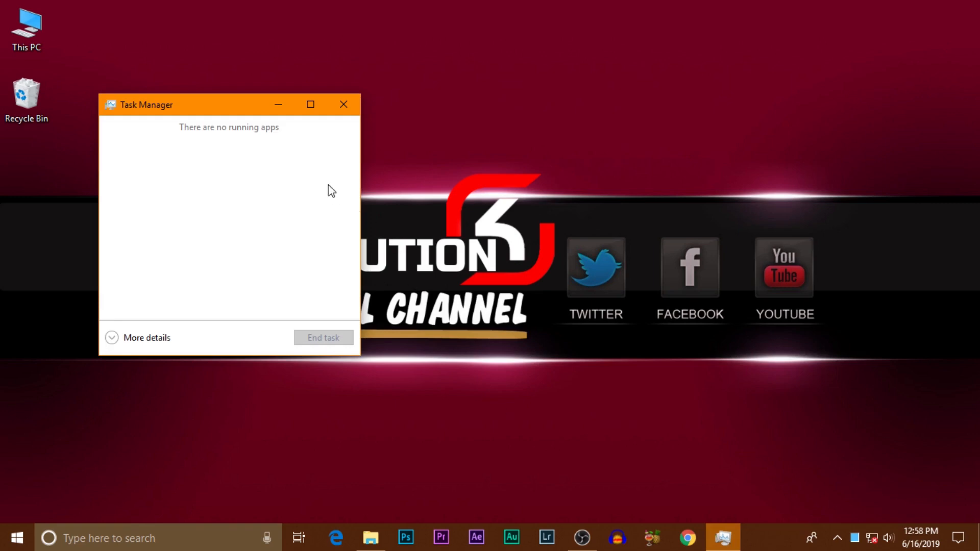
left_click(310, 104)
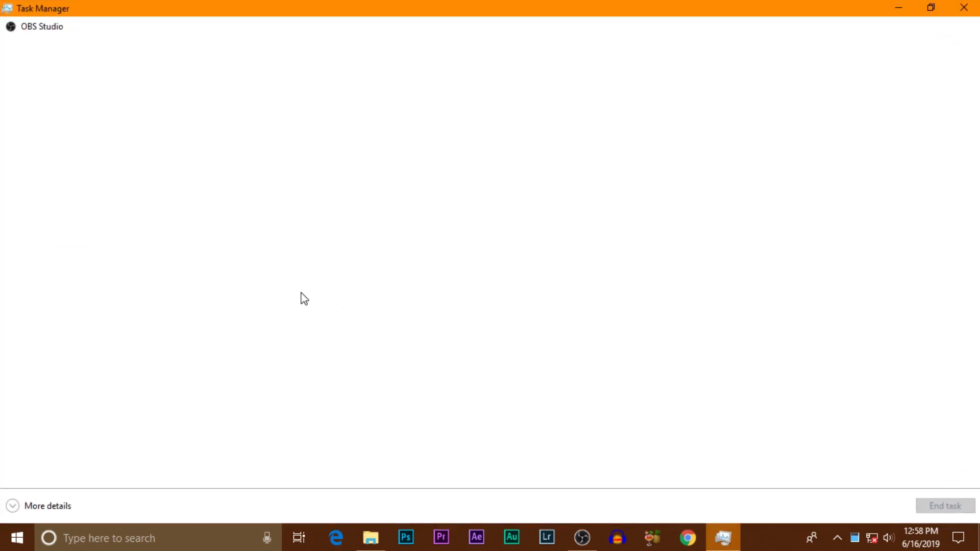
left_click(13, 503)
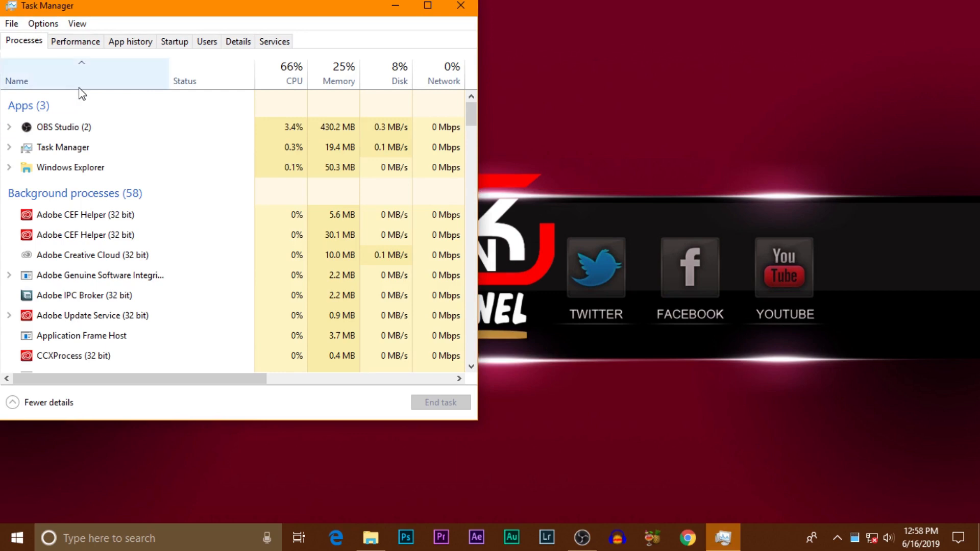
left_click(175, 44)
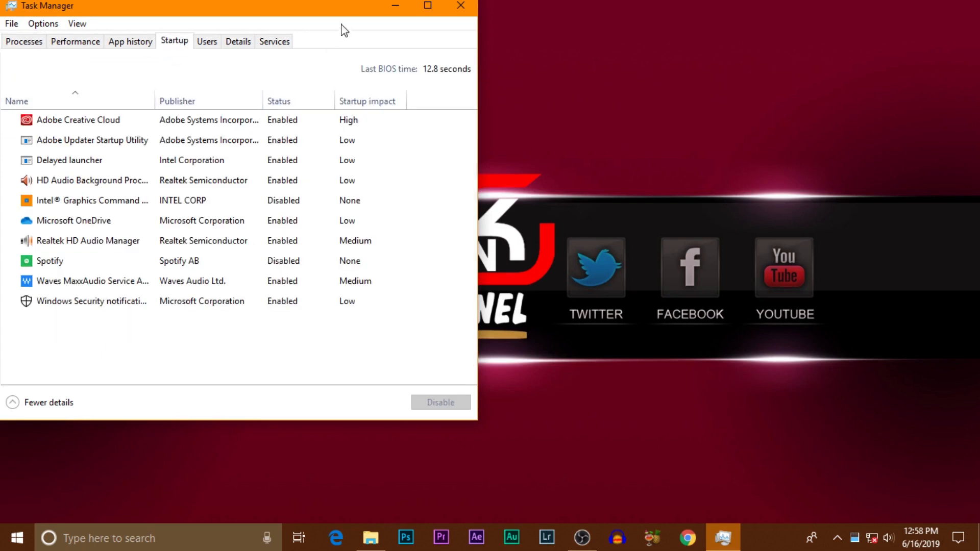
left_click(428, 5)
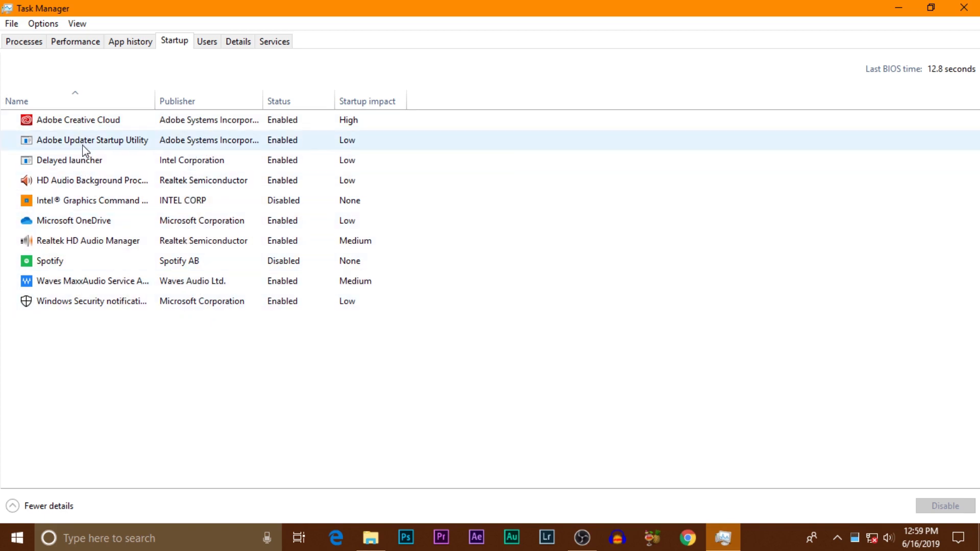
Step: Disable Adobe Updater Startup Utility from launching at startup and close Task Manager
left_click(184, 145)
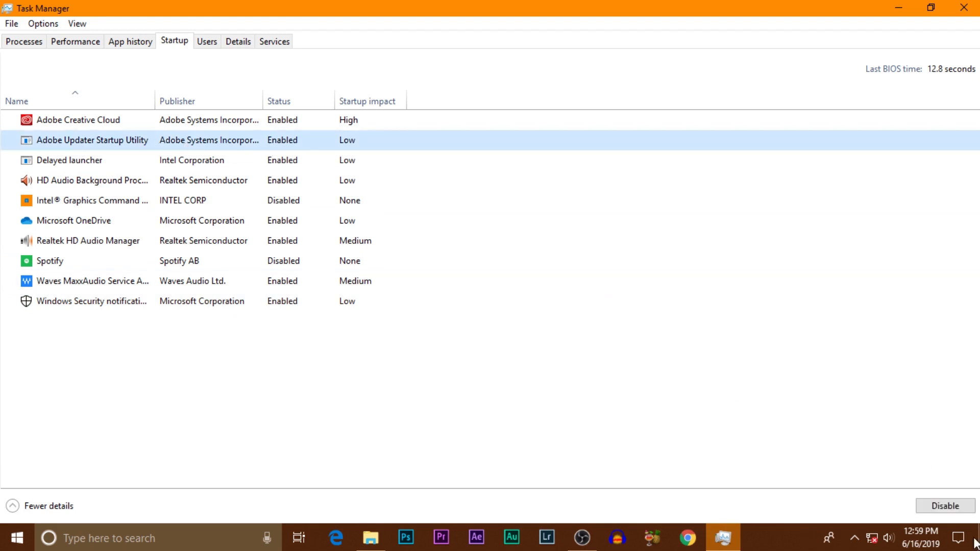
left_click(954, 514)
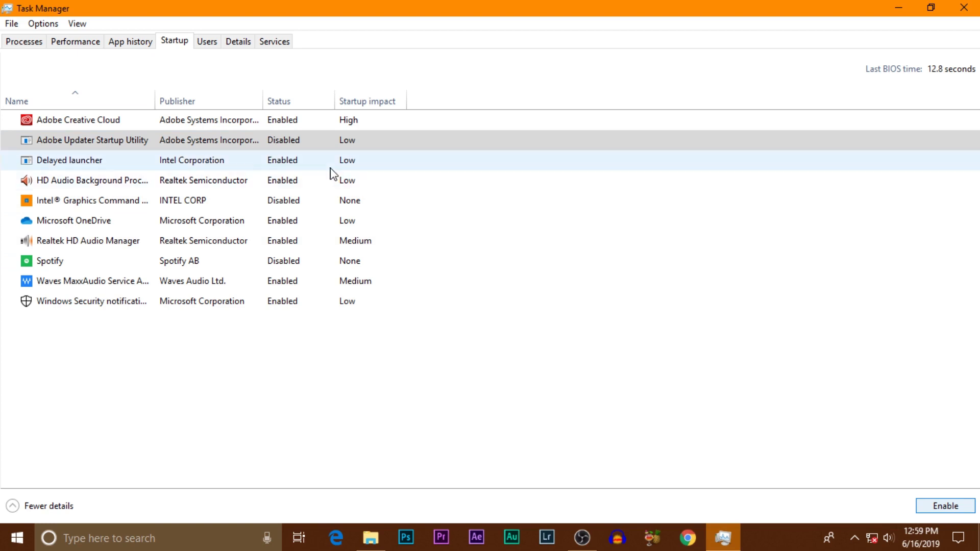
left_click(964, 7)
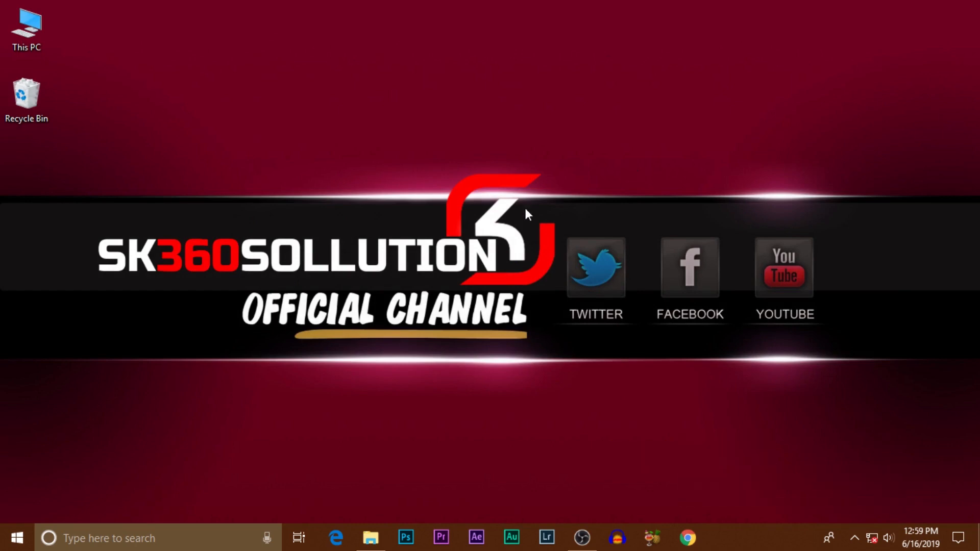
Step: Find Defragment and Optimize Drives by searching for "defrag", optimize the C: drive and close the tool
left_click(134, 546)
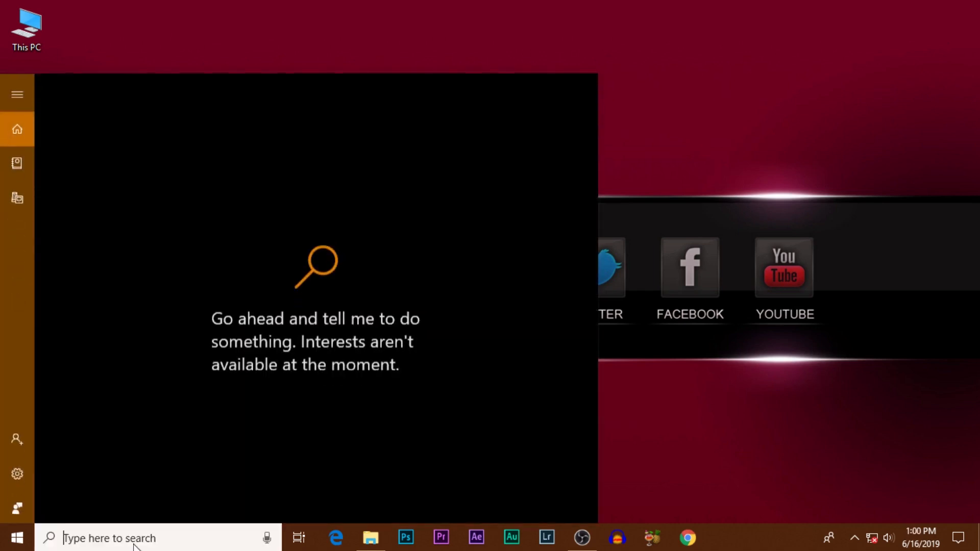
type("de")
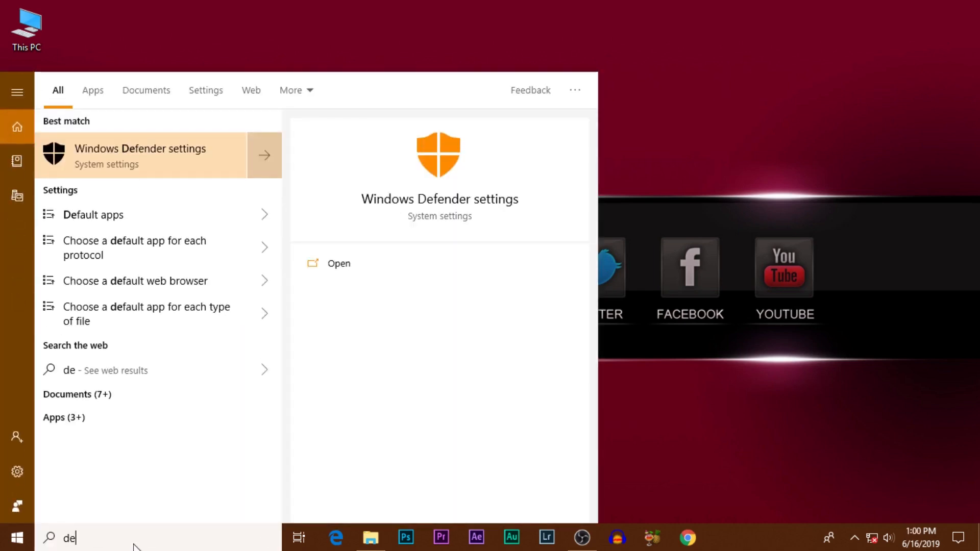
type("fra")
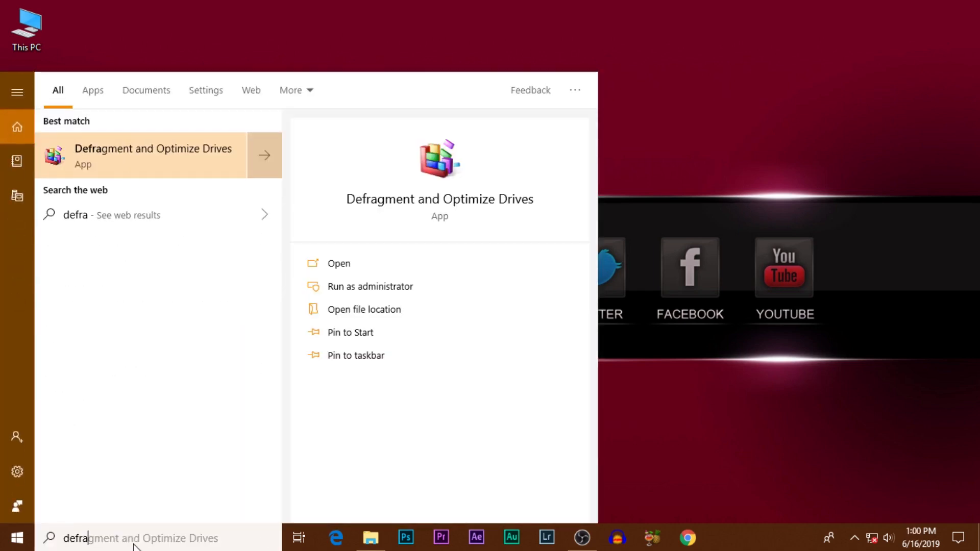
type("g")
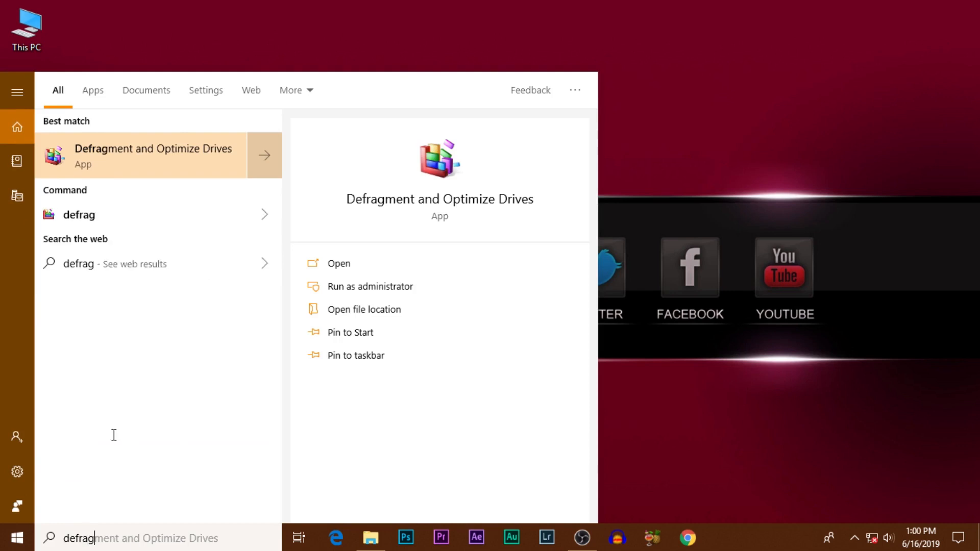
left_click(169, 162)
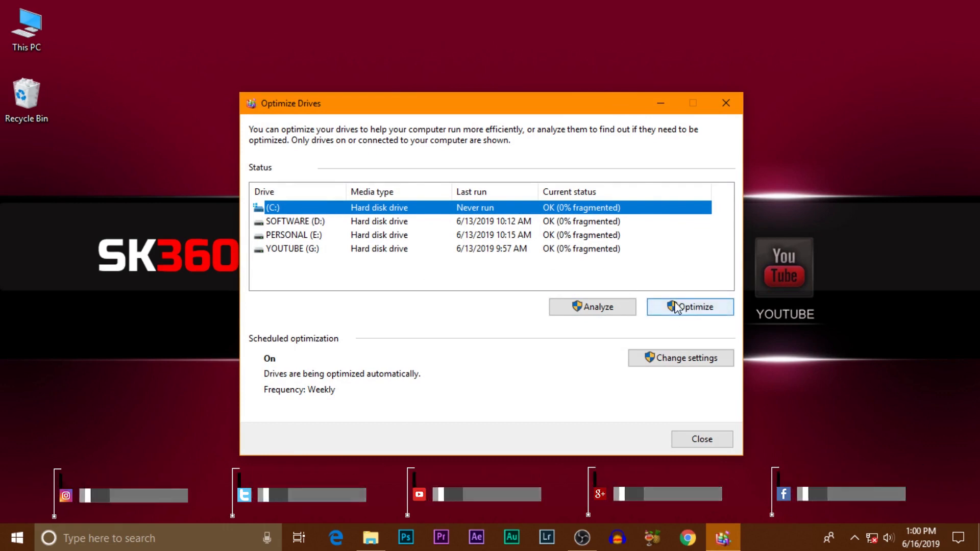
left_click(702, 309)
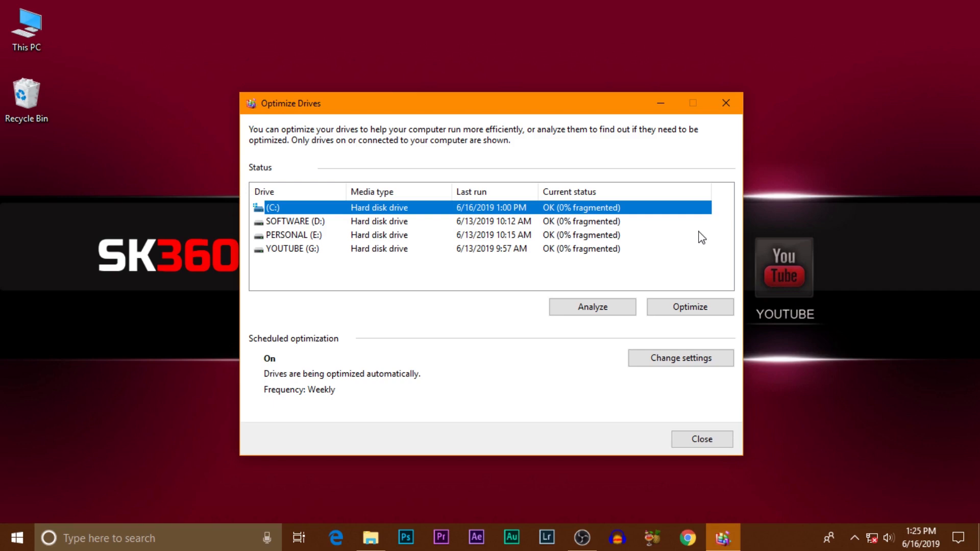
left_click(729, 105)
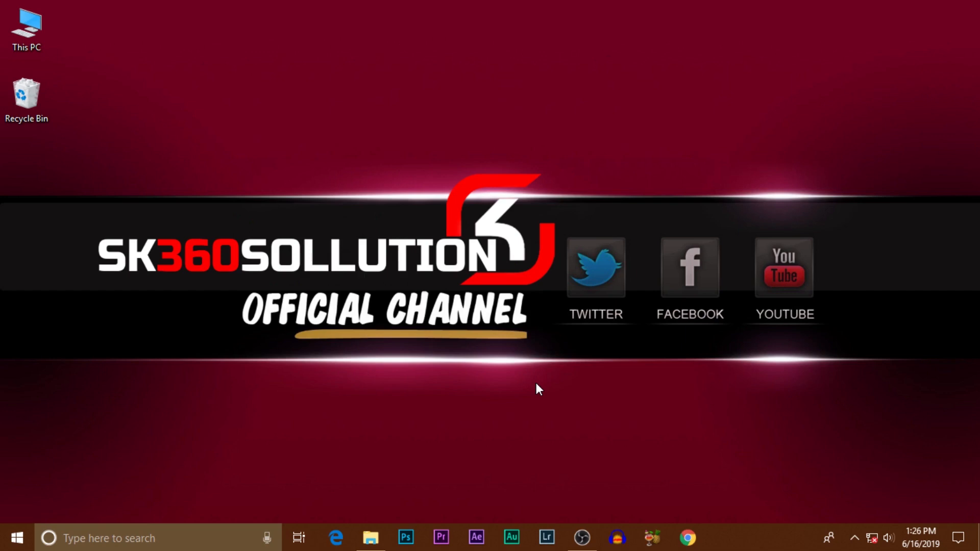
left_click(115, 541)
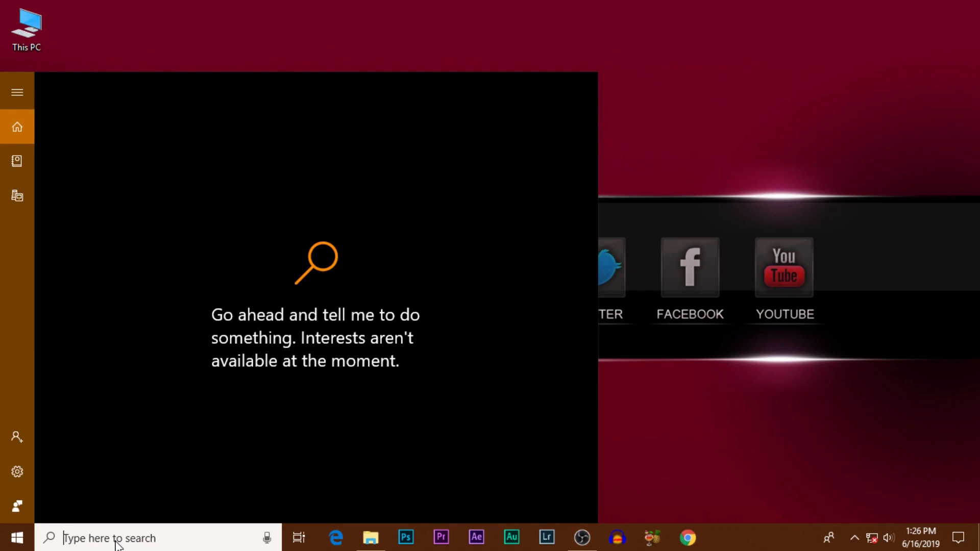
type("run")
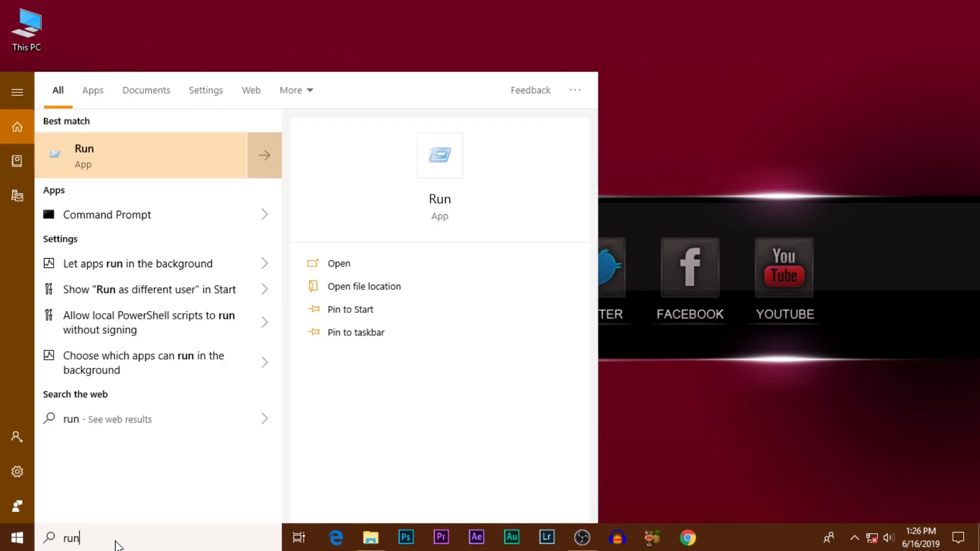
left_click(122, 162)
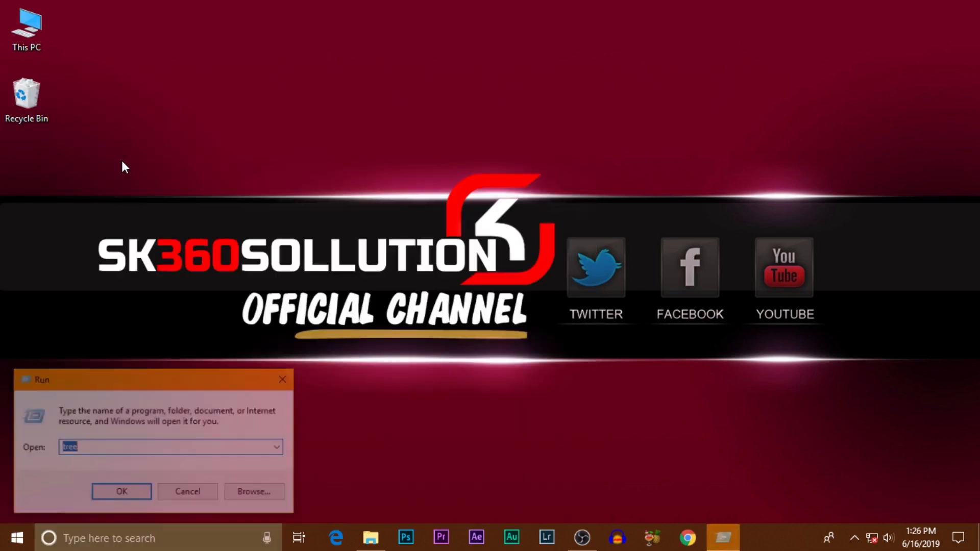
left_click(294, 376)
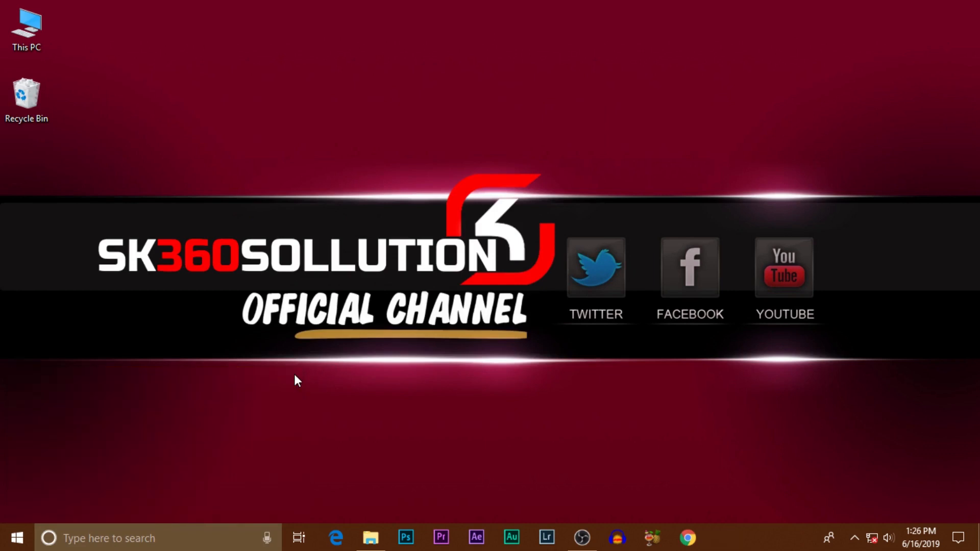
Step: Execute the command "tree" from the Run dialog
key("super+r")
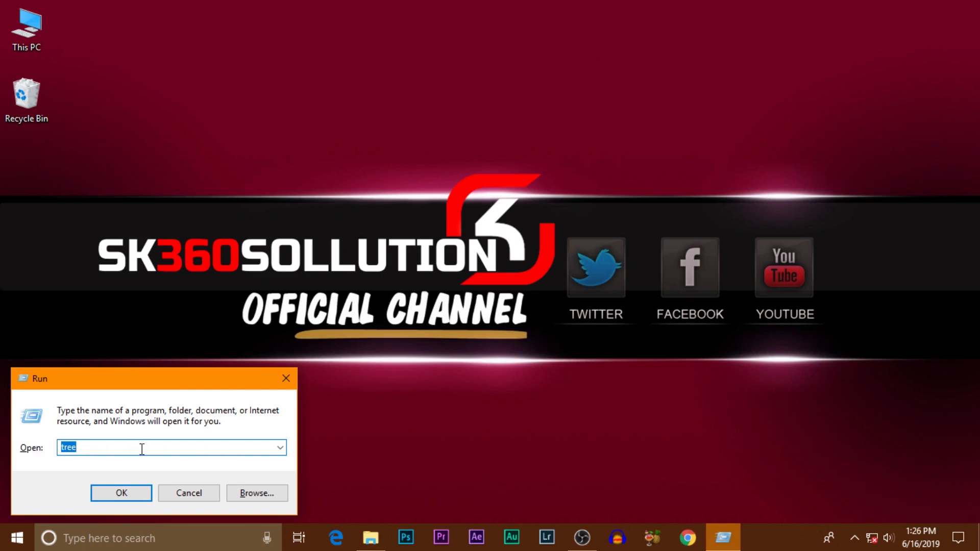
left_click(123, 450)
key("BackSpace")
key("BackSpace")
key("BackSpace")
key("BackSpace")
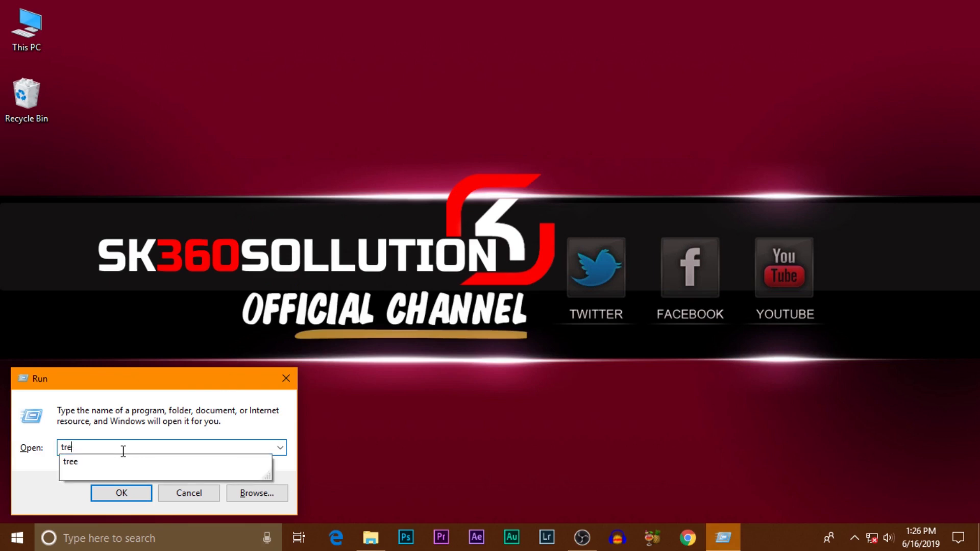
type("tree")
key("Return")
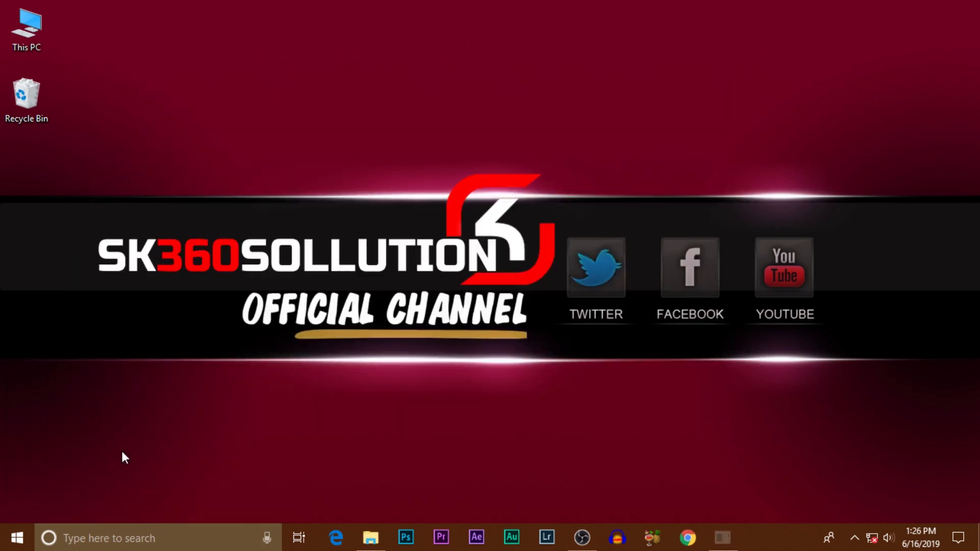
Step: Refresh the desktop and execute the "tree" command once more from the Run dialog
right_click(414, 129)
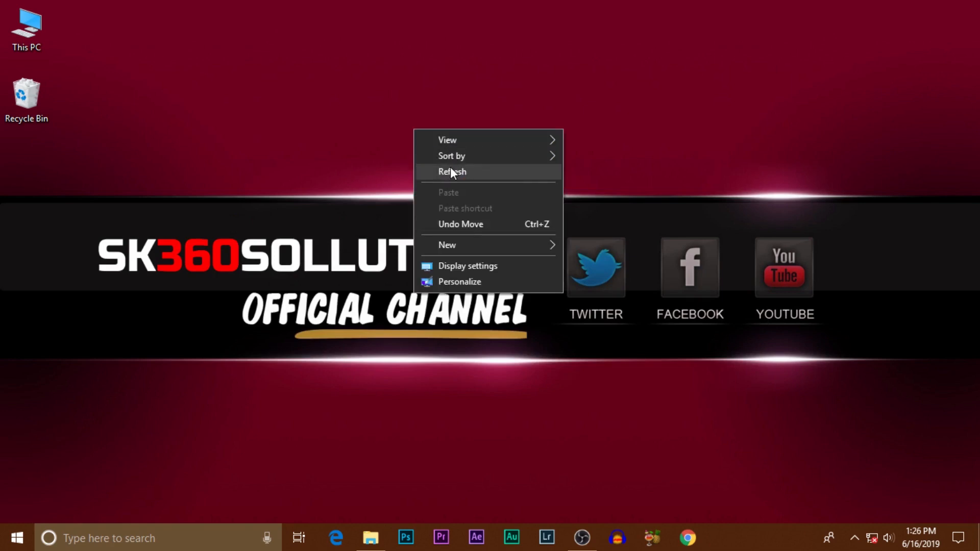
left_click(450, 169)
right_click(385, 138)
right_click(340, 176)
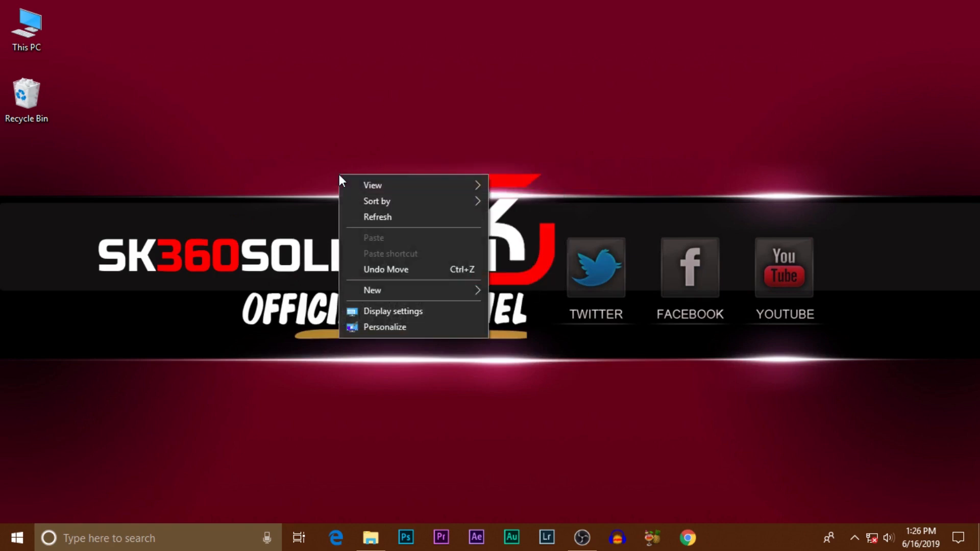
key("super+r")
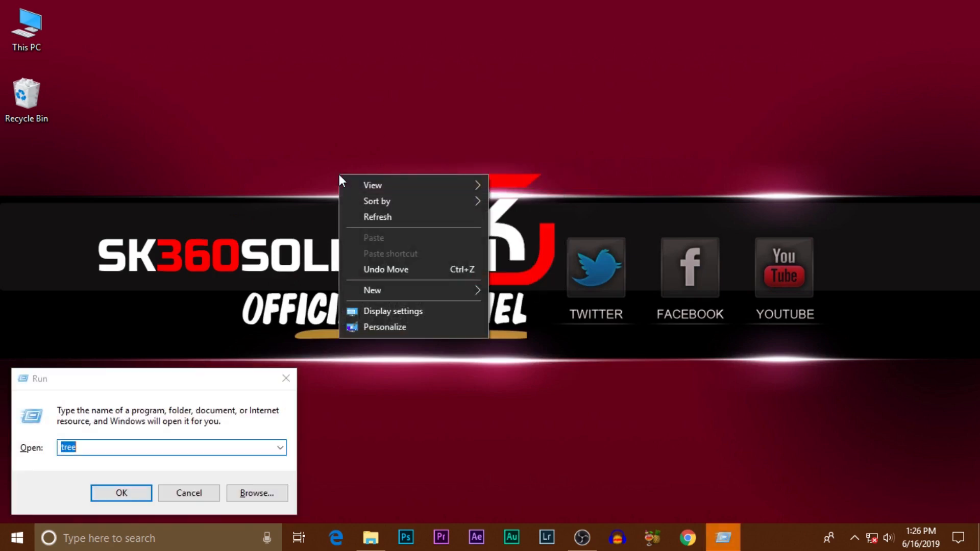
left_click(137, 498)
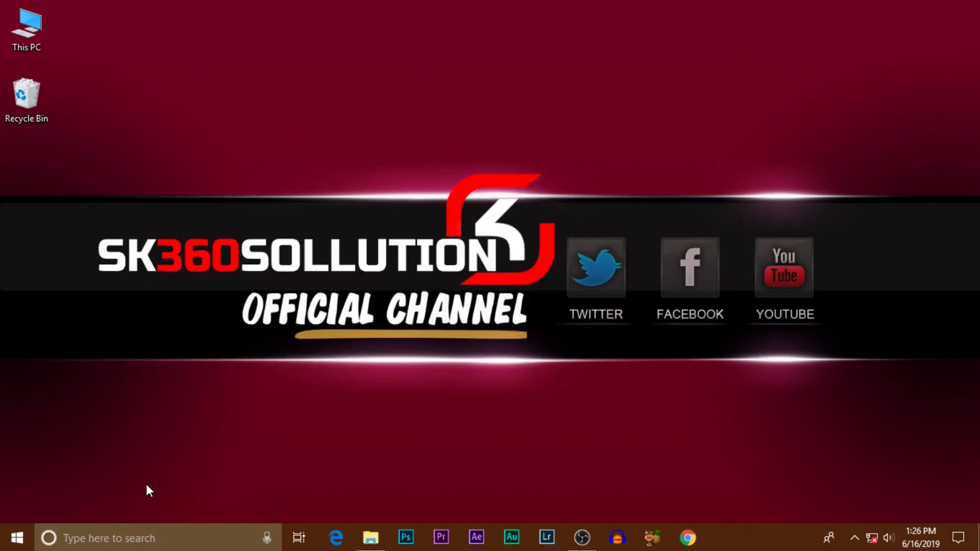
key("super")
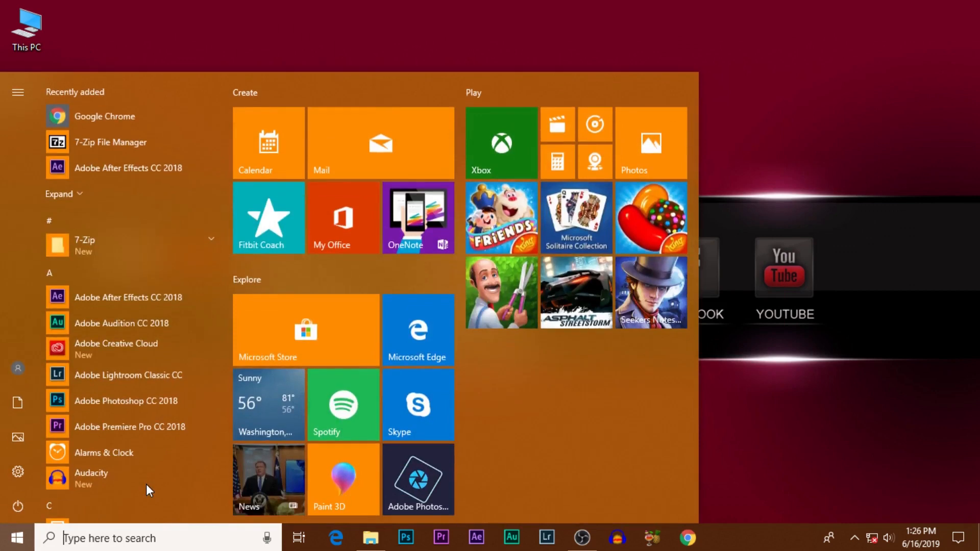
left_click(893, 261)
key("super+r")
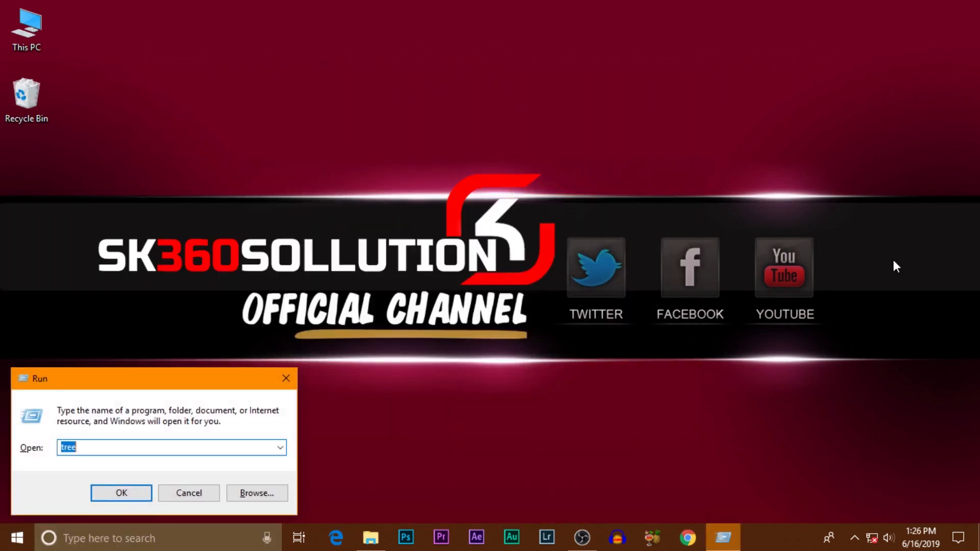
key("Escape")
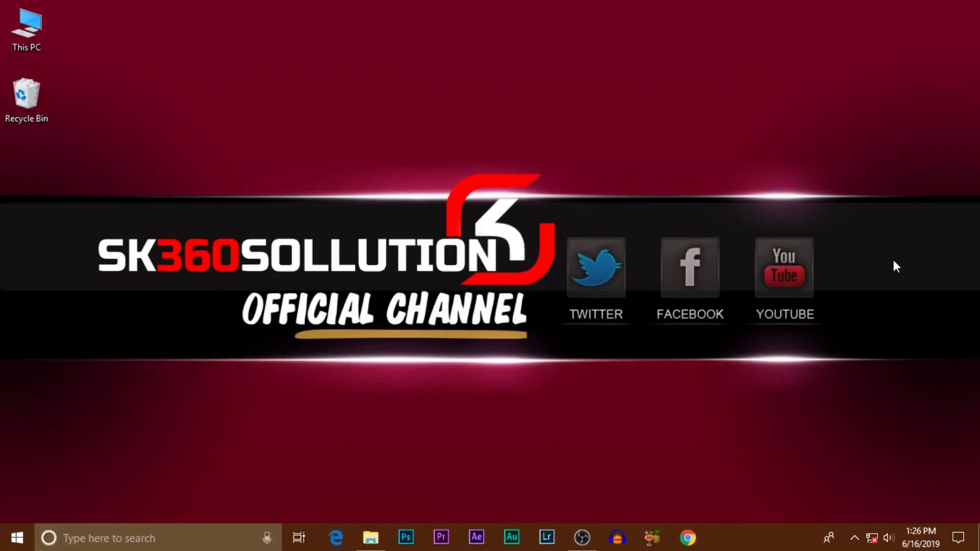
Step: Open the Windows Temp folder by executing "temp" from the Run dialog
key("super+r")
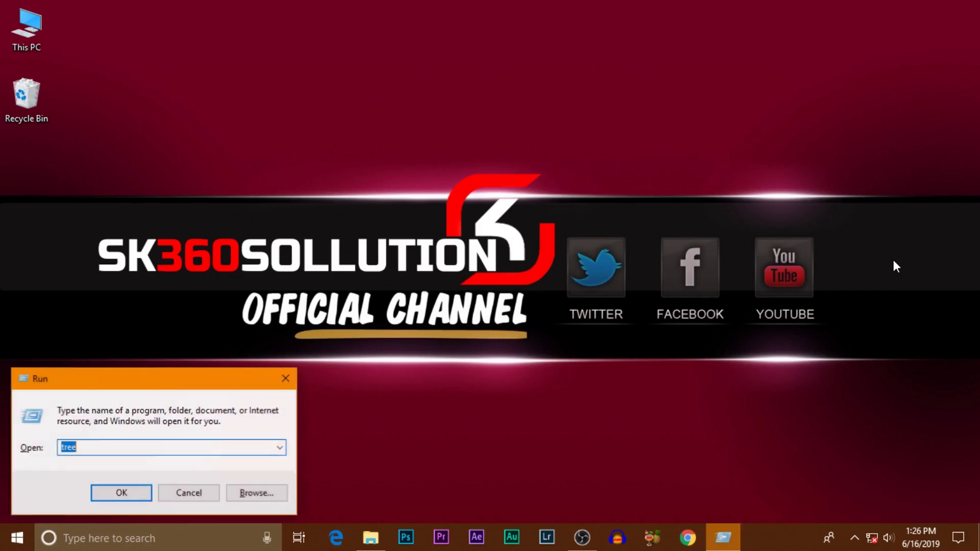
key("BackSpace")
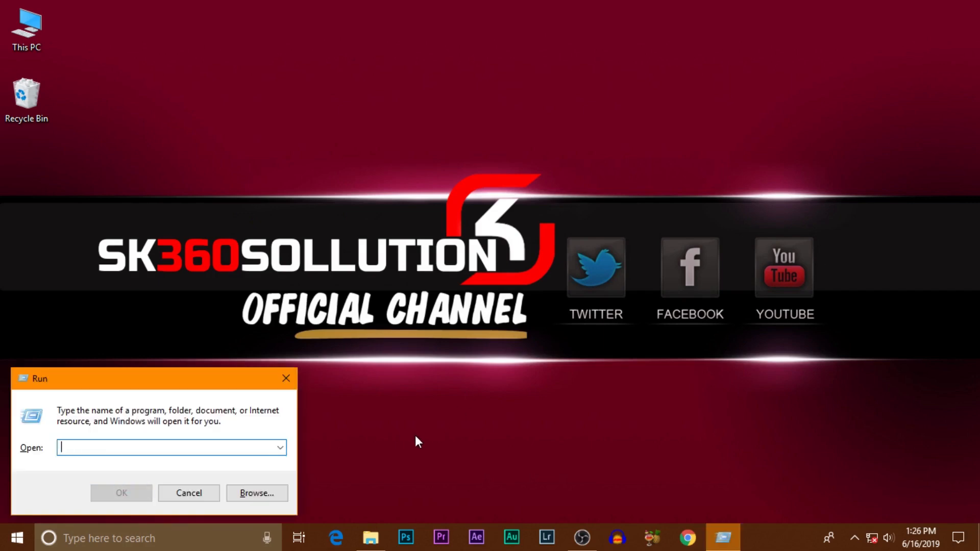
type("tem")
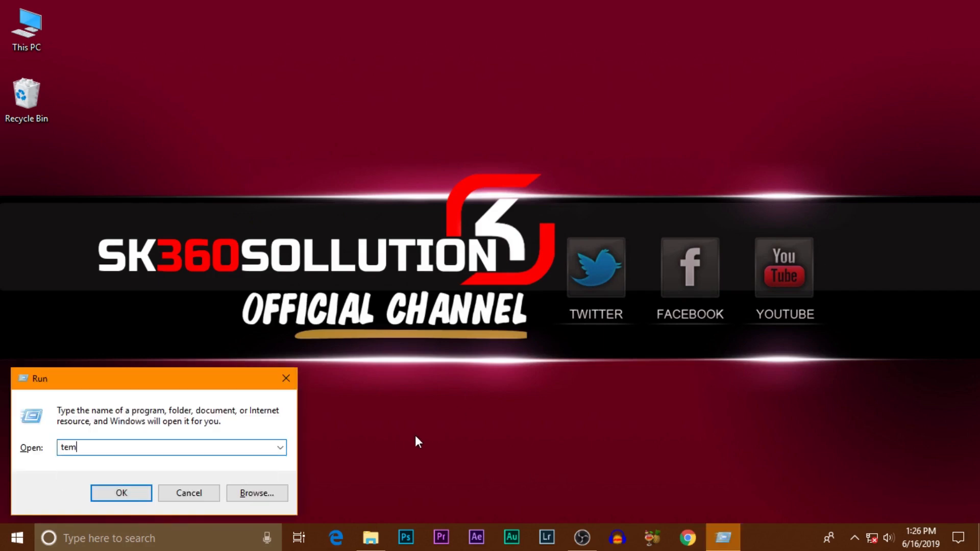
type("p")
left_click(129, 493)
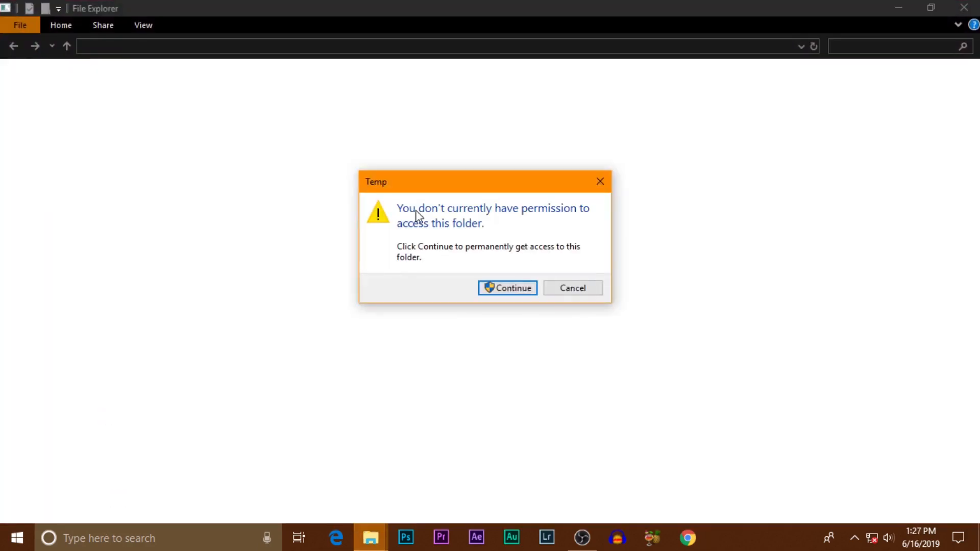
Step: Grant permanent access to the Windows Temp folder and delete all of its contents
left_click(520, 289)
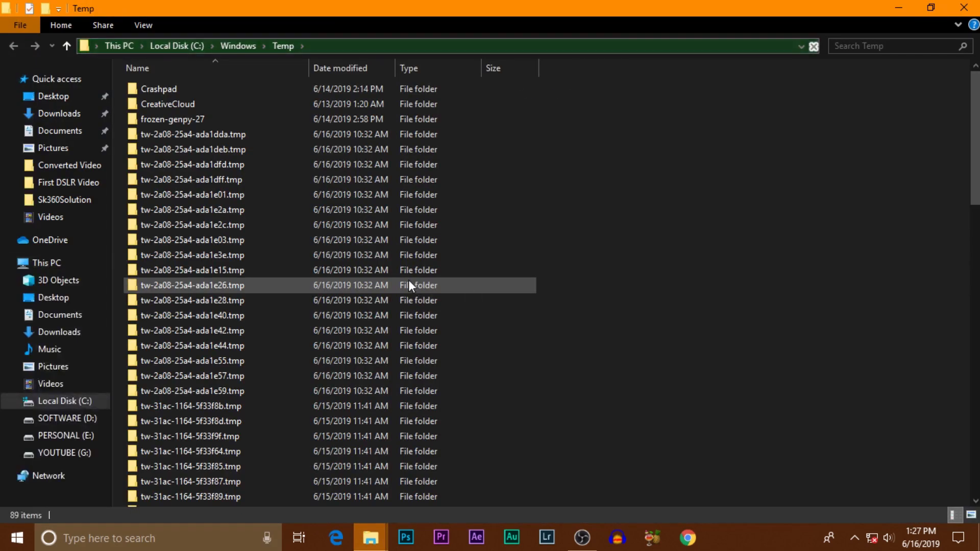
left_click(363, 271)
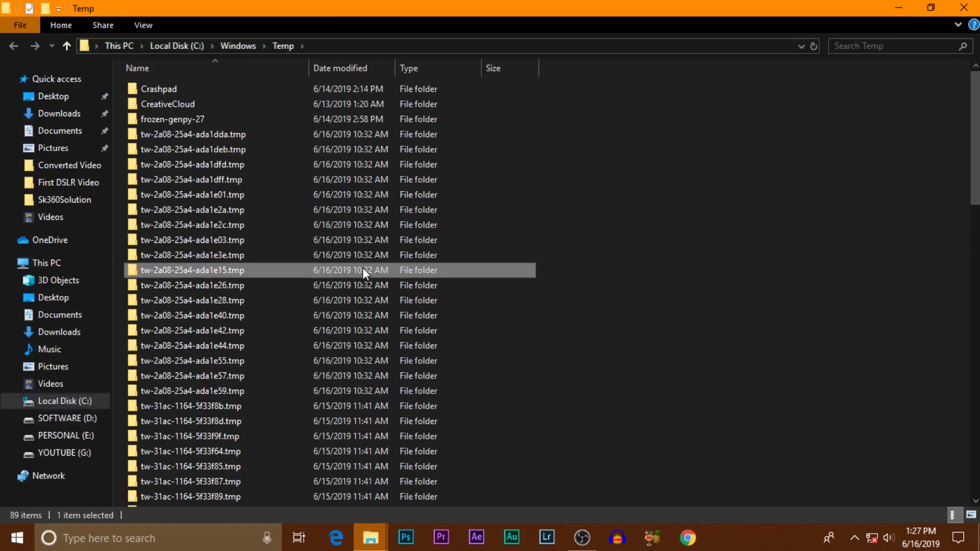
key("ctrl+a")
right_click(362, 268)
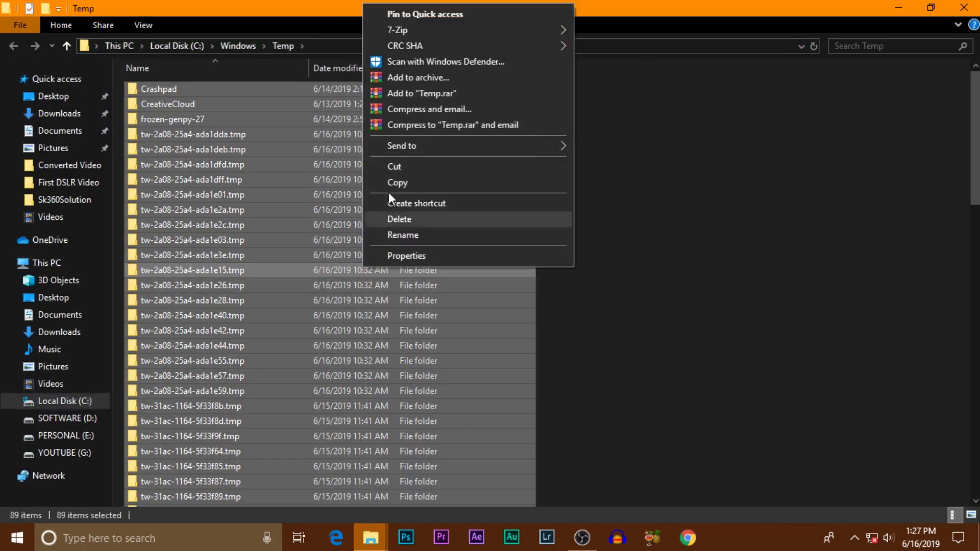
left_click(408, 221)
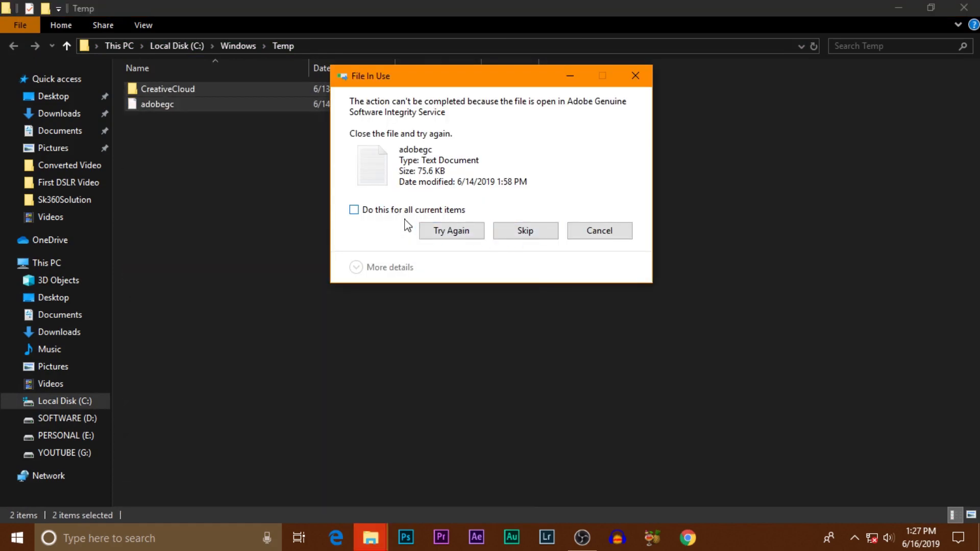
Step: Skip all files and folders in use during the deletion and close the Windows Temp folder
left_click(354, 210)
left_click(546, 233)
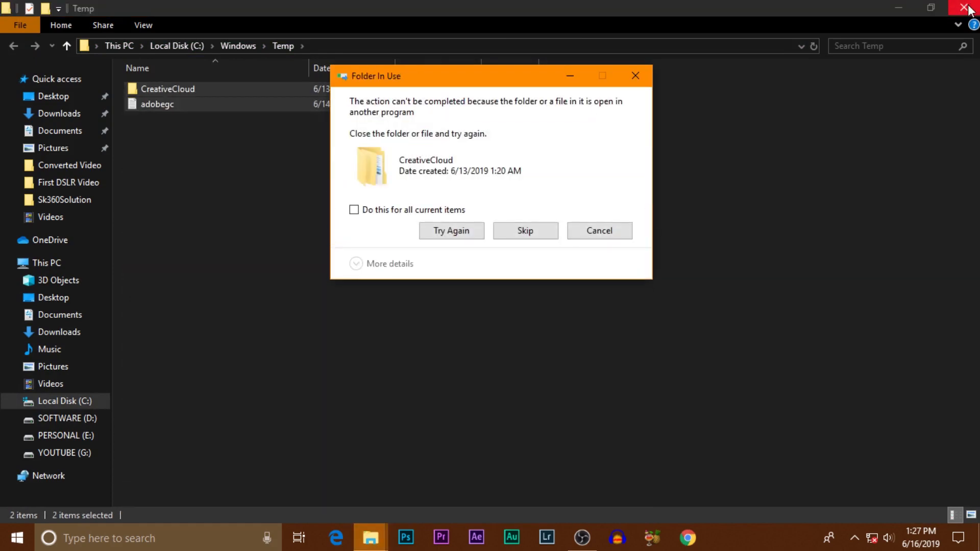
left_click(438, 210)
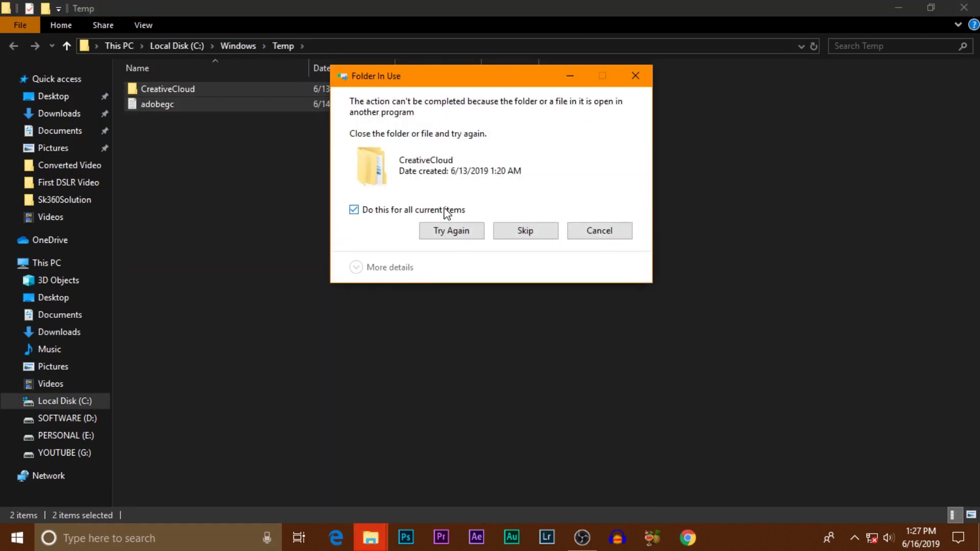
left_click(508, 233)
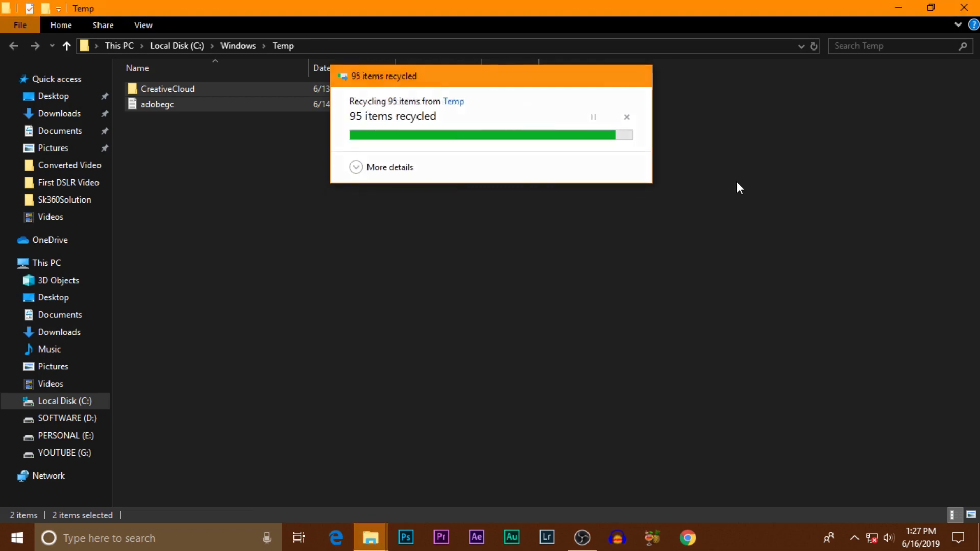
left_click(964, 7)
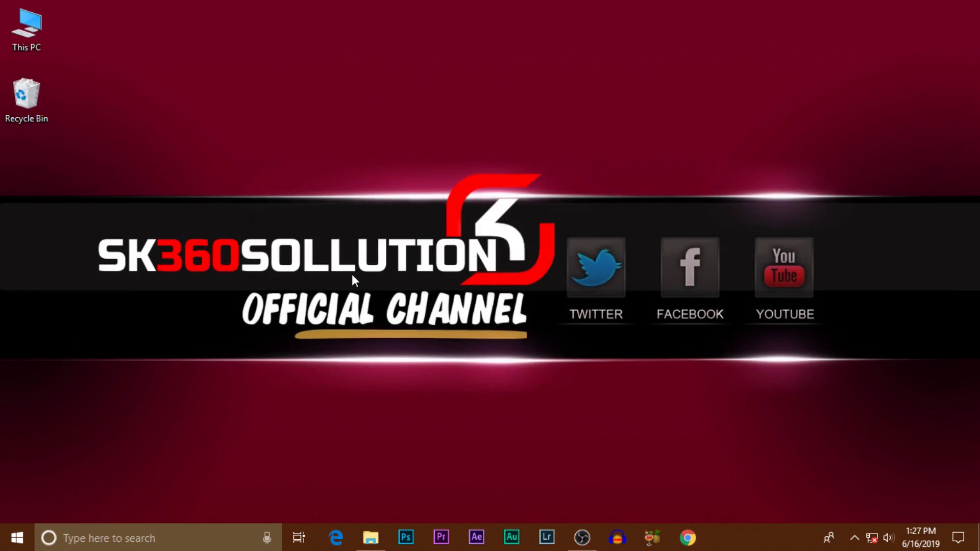
Step: Open the user account's Temp folder by executing "%temp%" from the Run dialog
key("super+r")
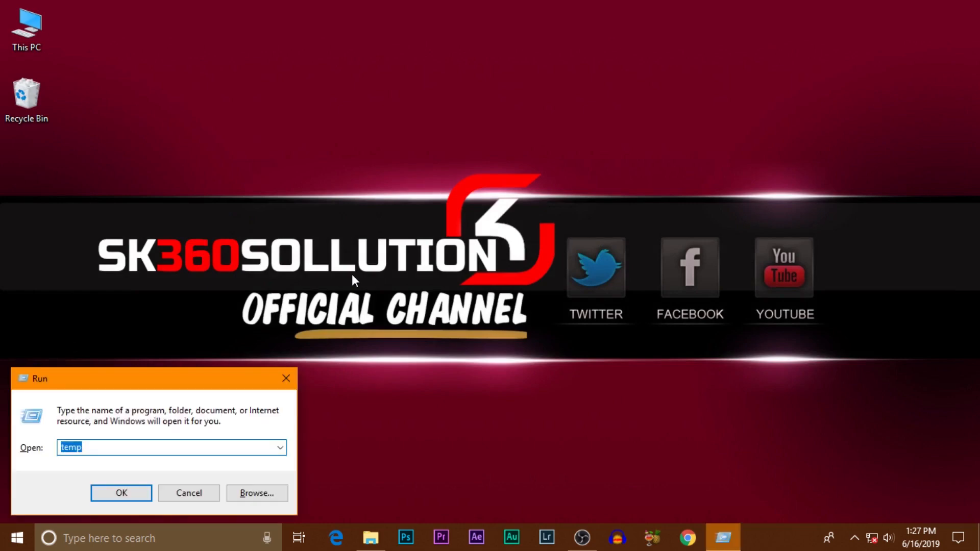
left_click(109, 447)
type("%")
left_click(112, 496)
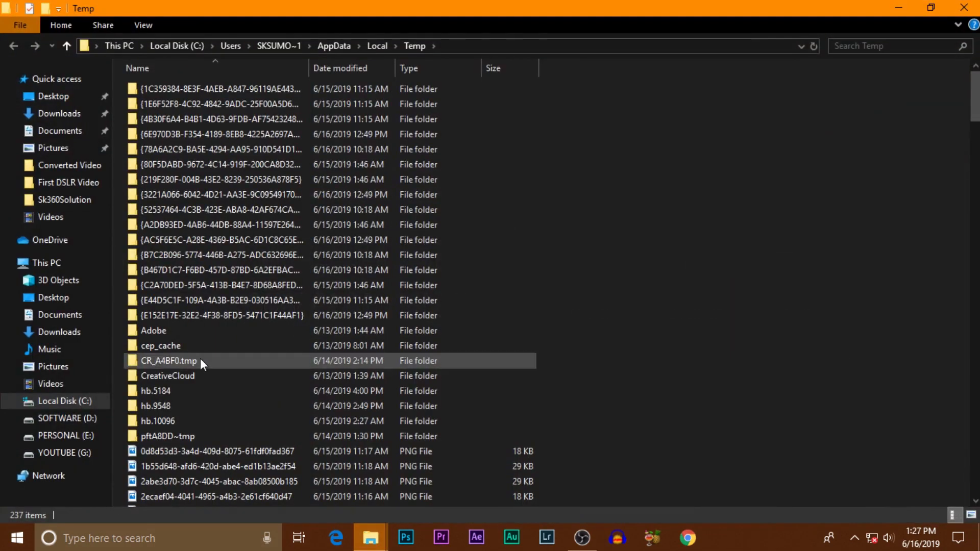
Step: Delete all contents of the user's Temp folder, skipping every item in use, and close the folder
left_click(200, 359)
key("ctrl+a")
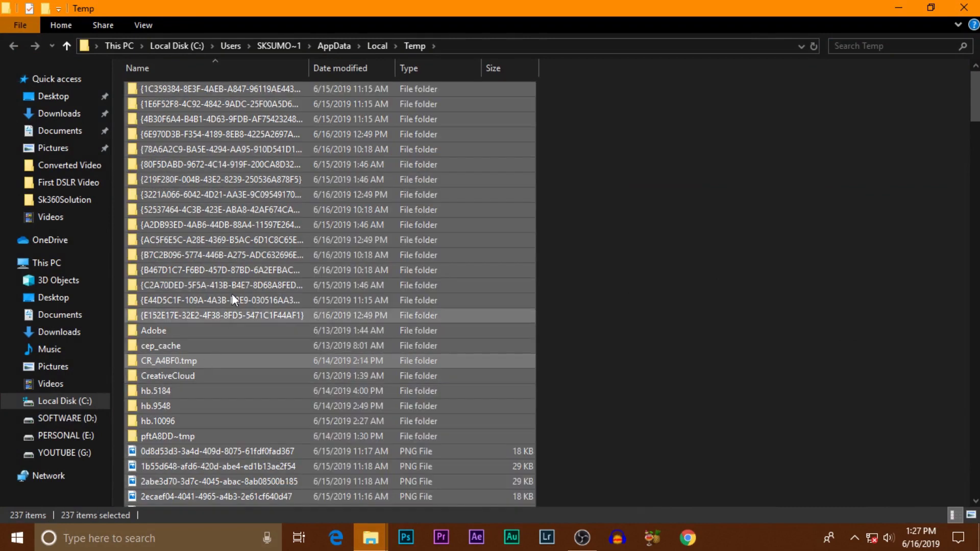
right_click(238, 281)
left_click(295, 473)
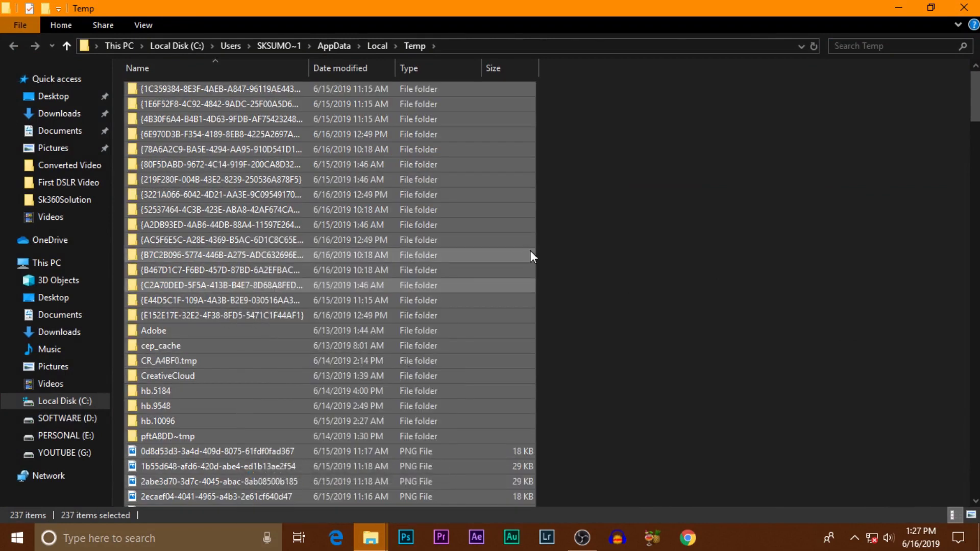
left_click(459, 200)
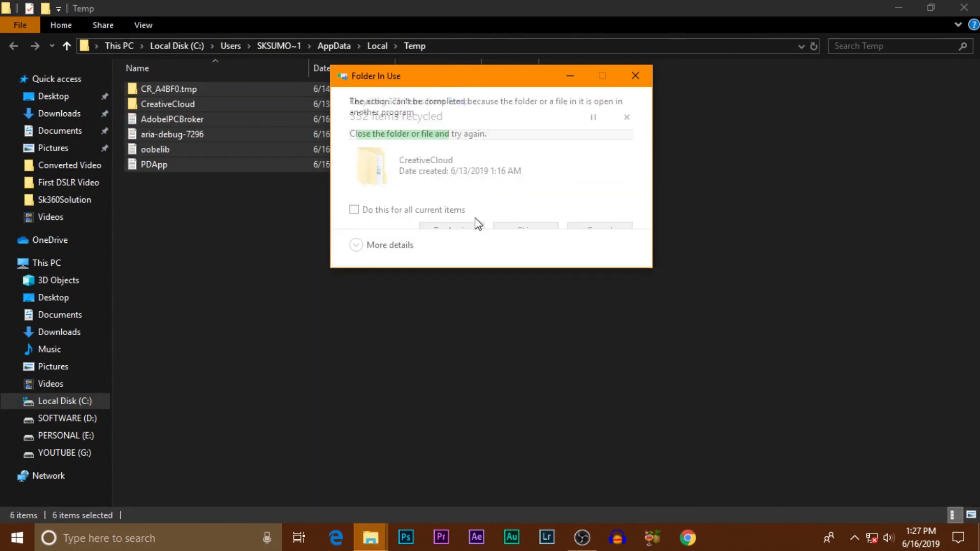
left_click(408, 213)
left_click(556, 236)
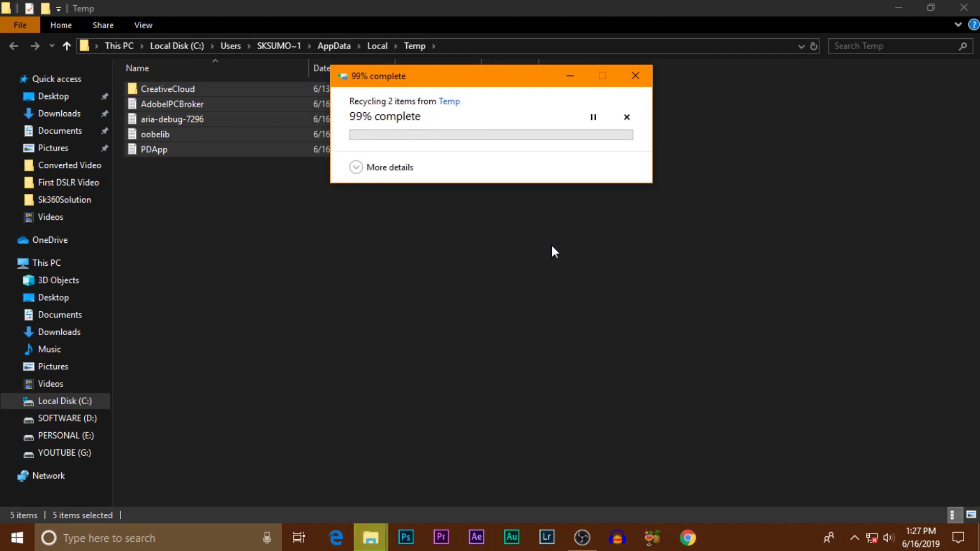
left_click(953, 9)
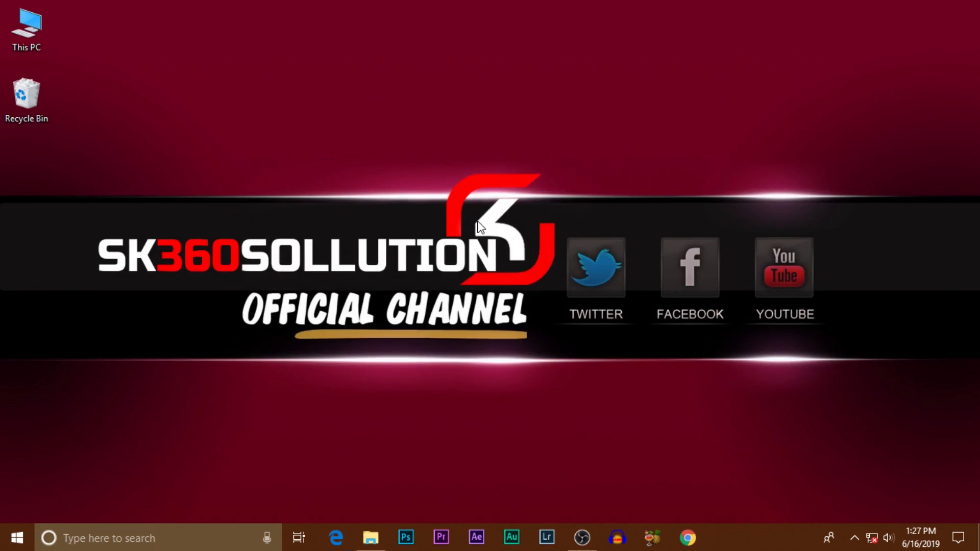
Step: Execute "prefetch" from the Run dialog and grant permanent access to the Prefetch folder
key("super+r")
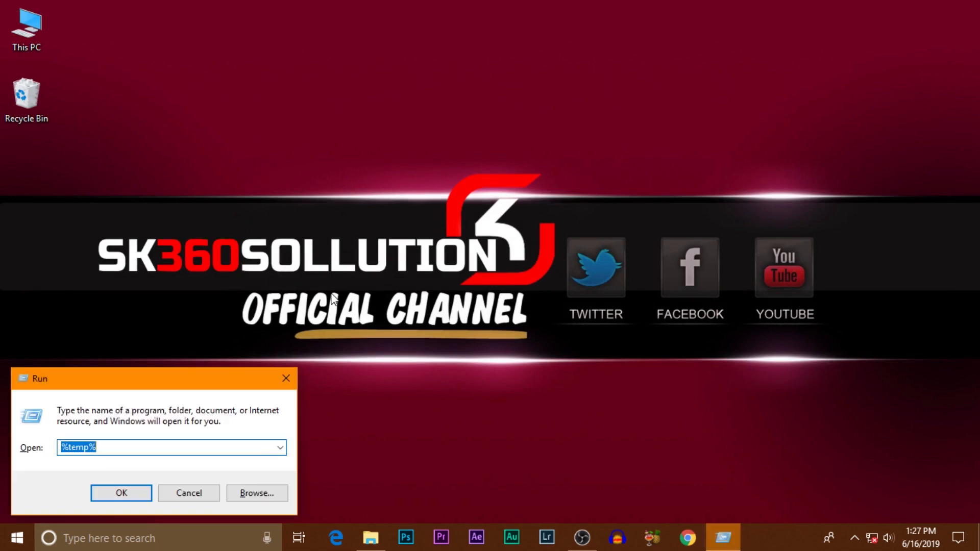
key("BackSpace")
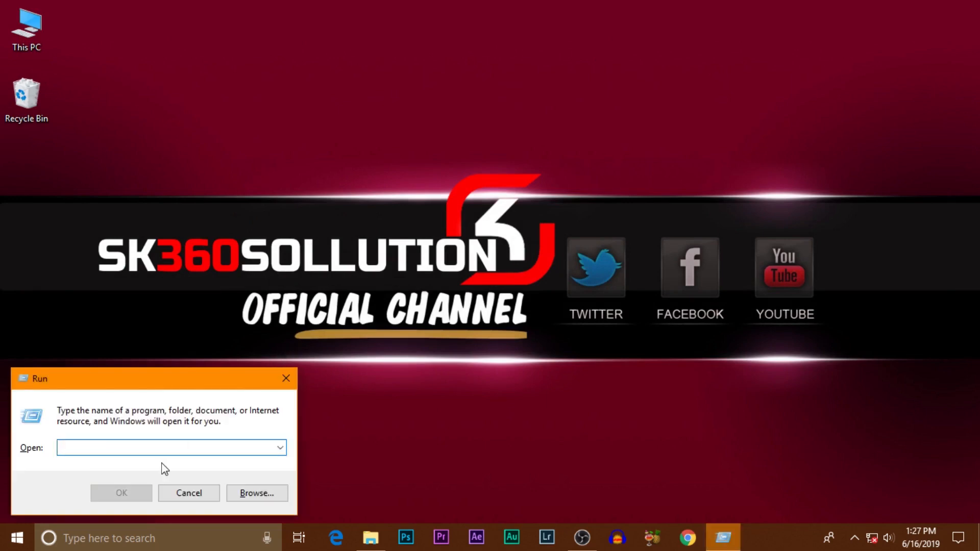
type("pr")
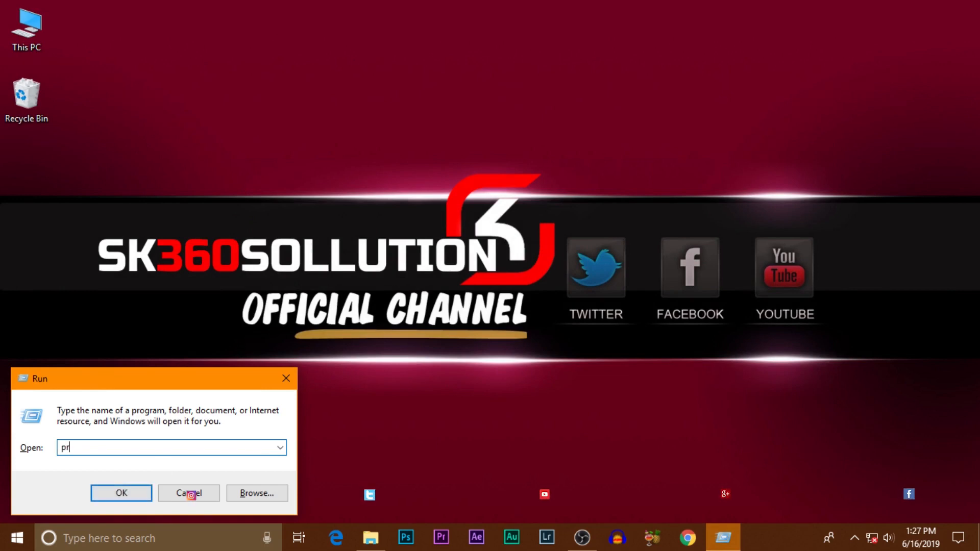
type("efec")
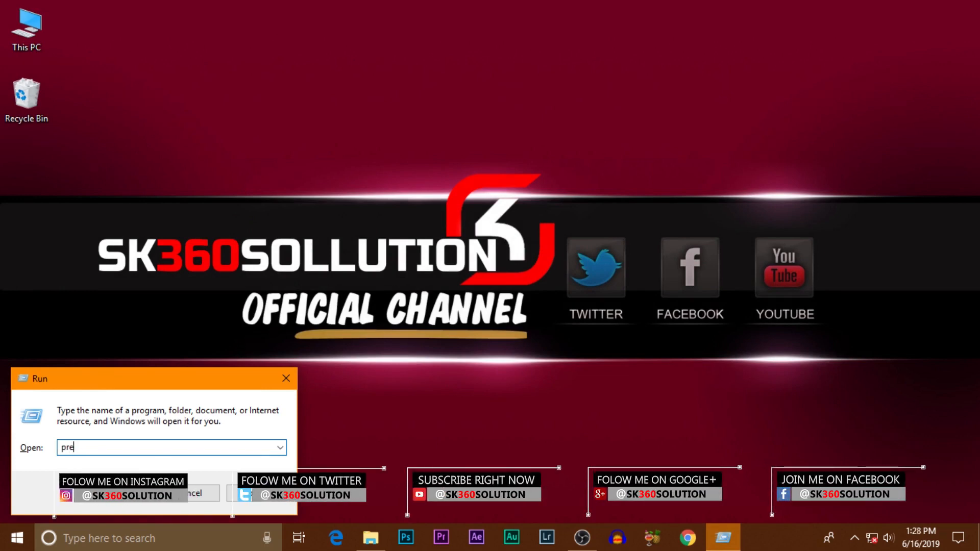
type("fetch")
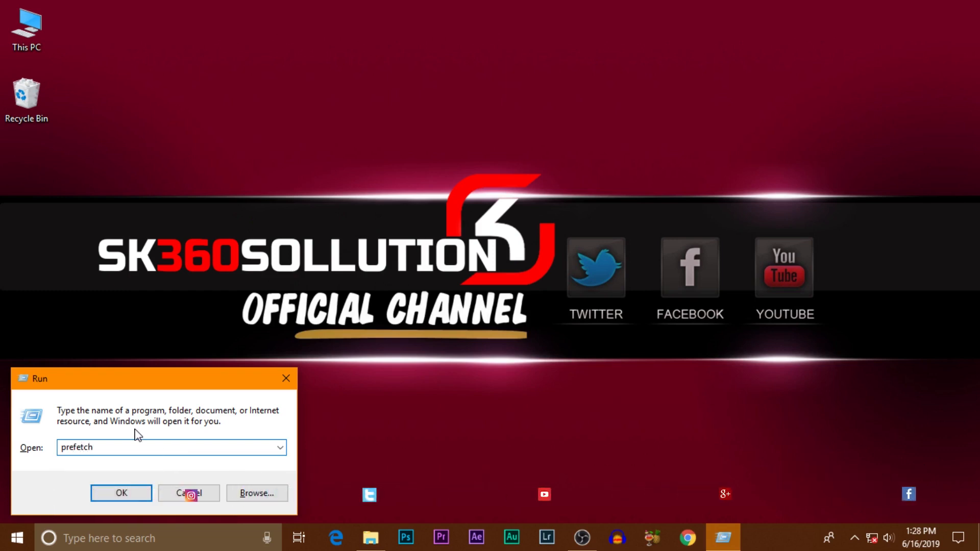
left_click(120, 494)
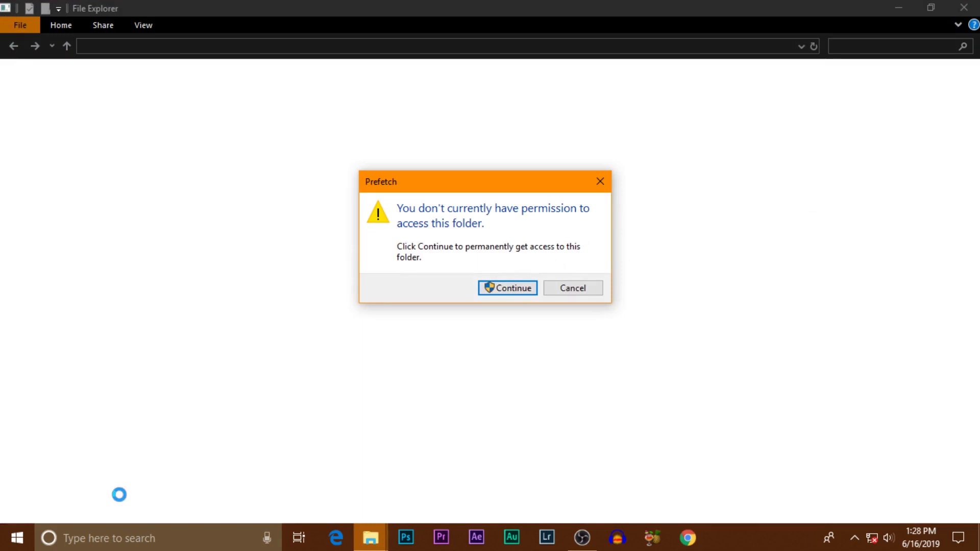
left_click(521, 289)
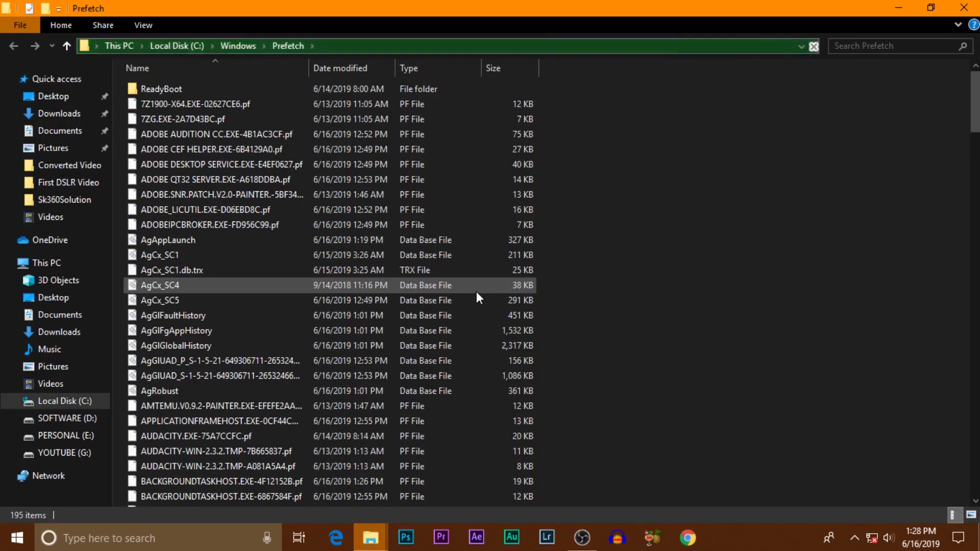
Step: Delete all contents of the Prefetch folder, skipping every file in use, and close the folder
left_click(477, 292)
key("ctrl+a")
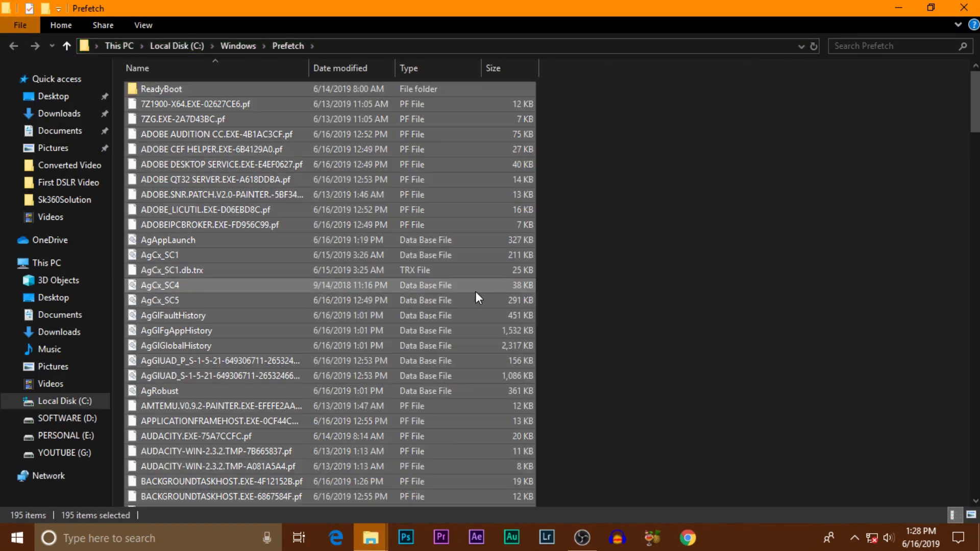
right_click(477, 292)
left_click(520, 241)
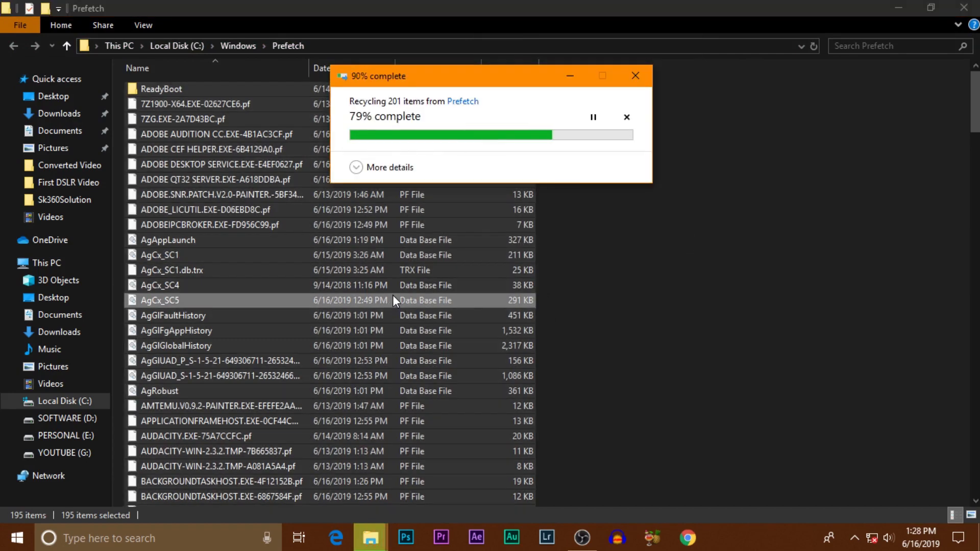
left_click(433, 203)
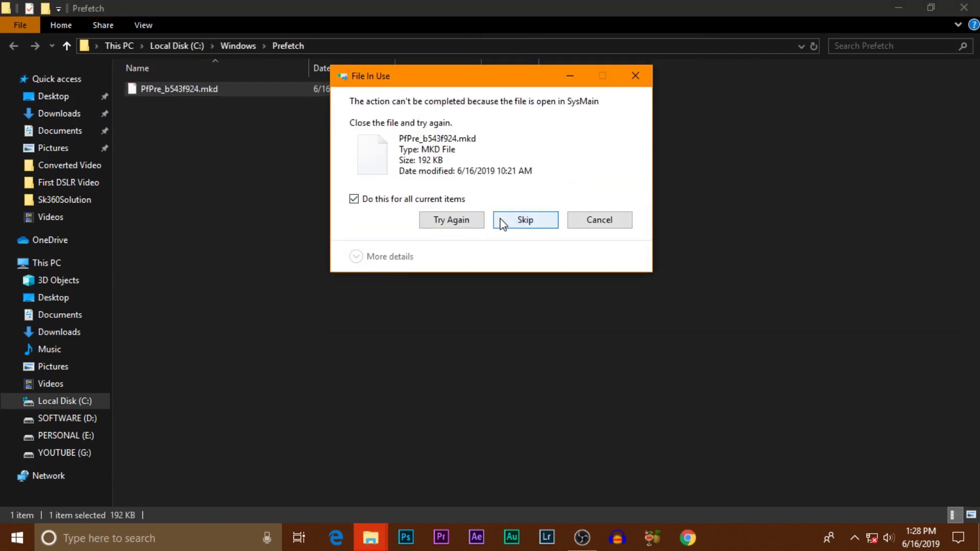
left_click(499, 221)
left_click(965, 8)
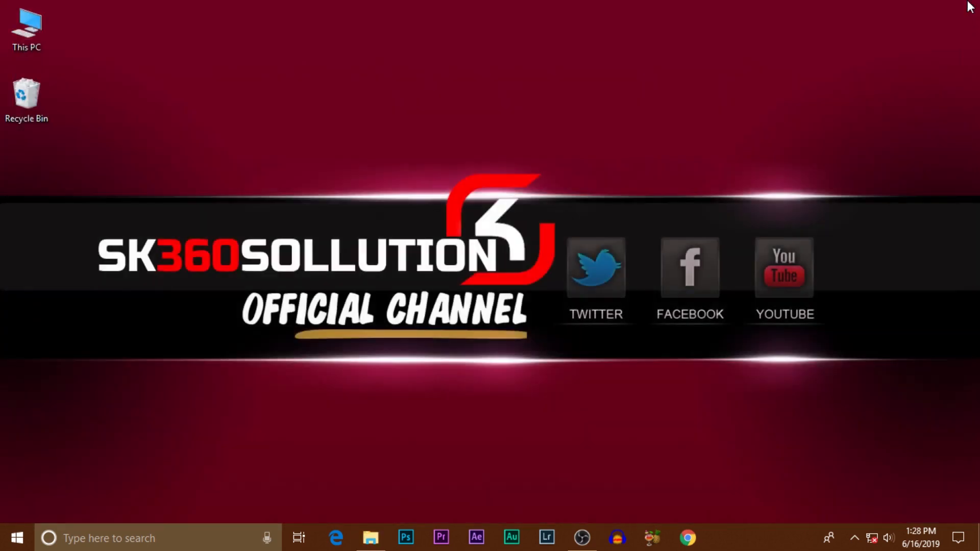
Step: Open the Recent folder by executing "recent" from the Run dialog
key("super+r")
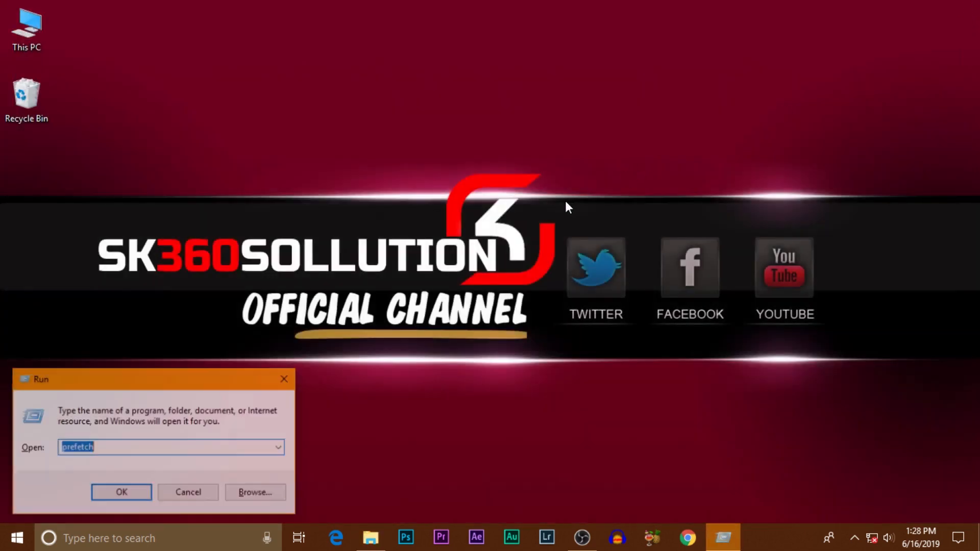
key("BackSpace")
type("recen")
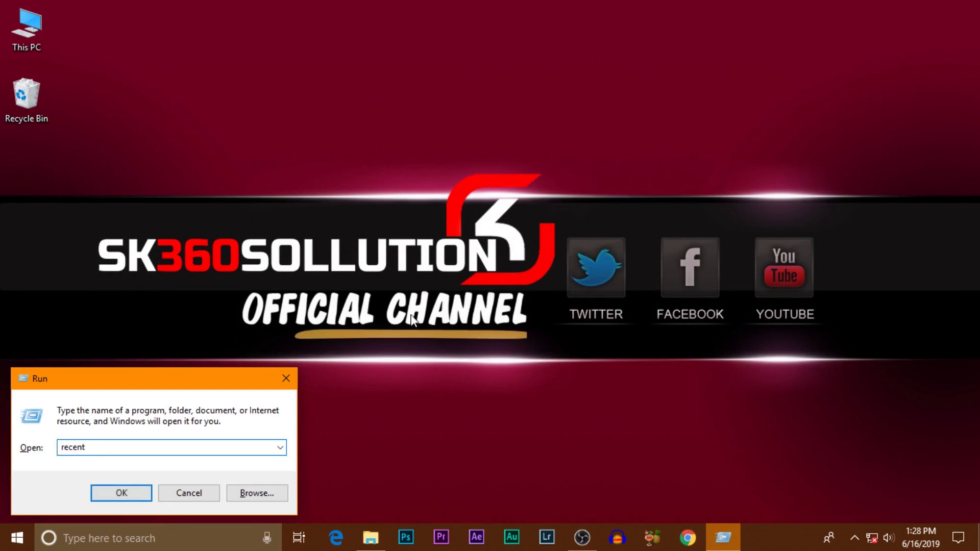
left_click(134, 496)
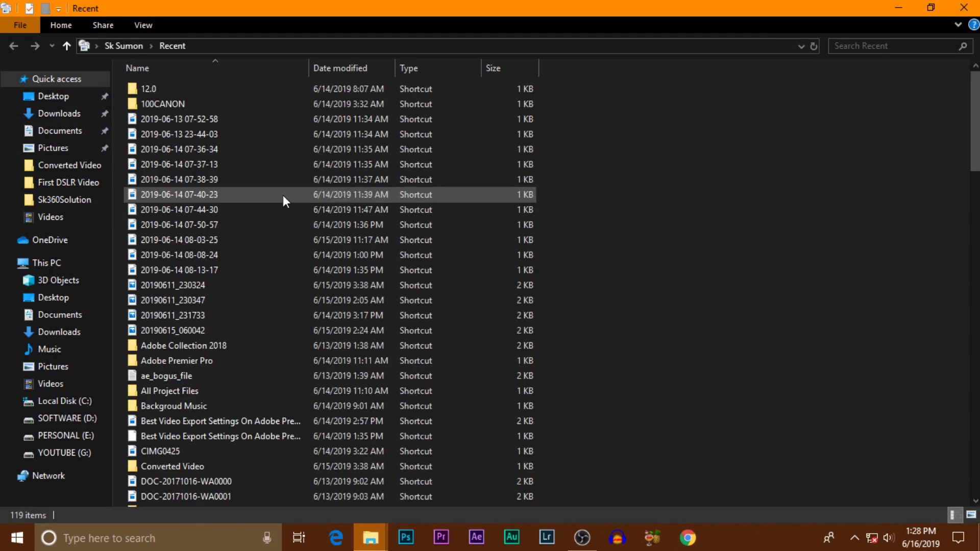
Step: Delete all shortcuts in the Recent folder
left_click(283, 195)
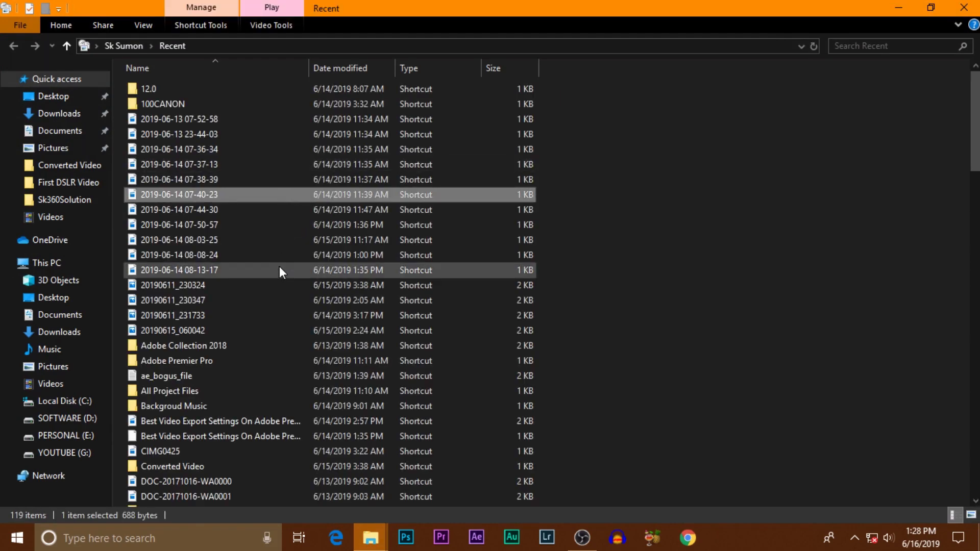
key("ctrl+a")
right_click(279, 266)
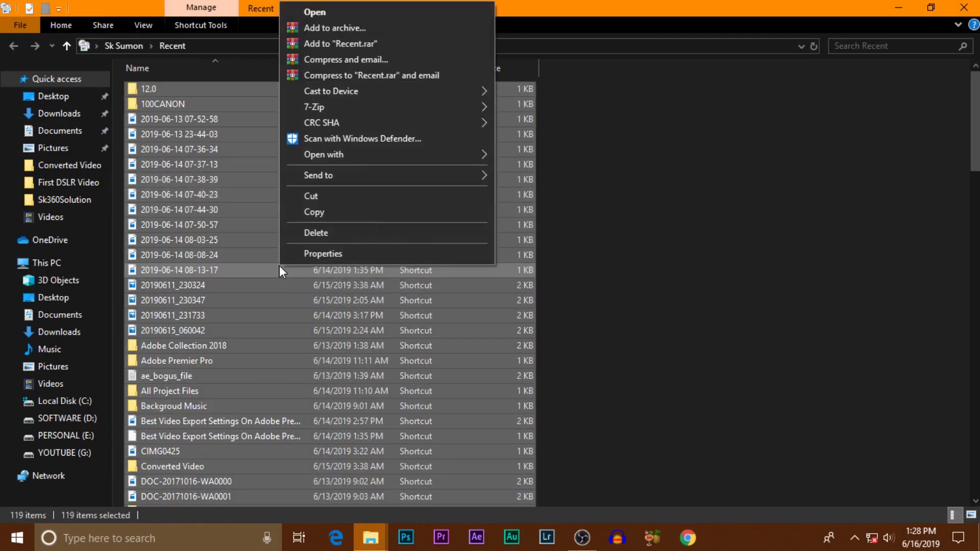
left_click(322, 234)
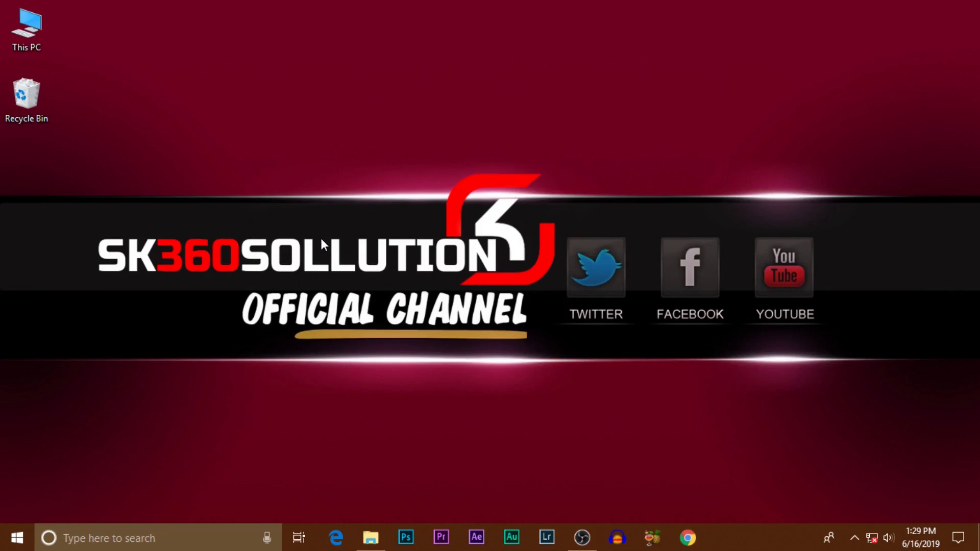
Step: Open the Recycle Bin from the desktop
right_click(33, 108)
left_click(53, 117)
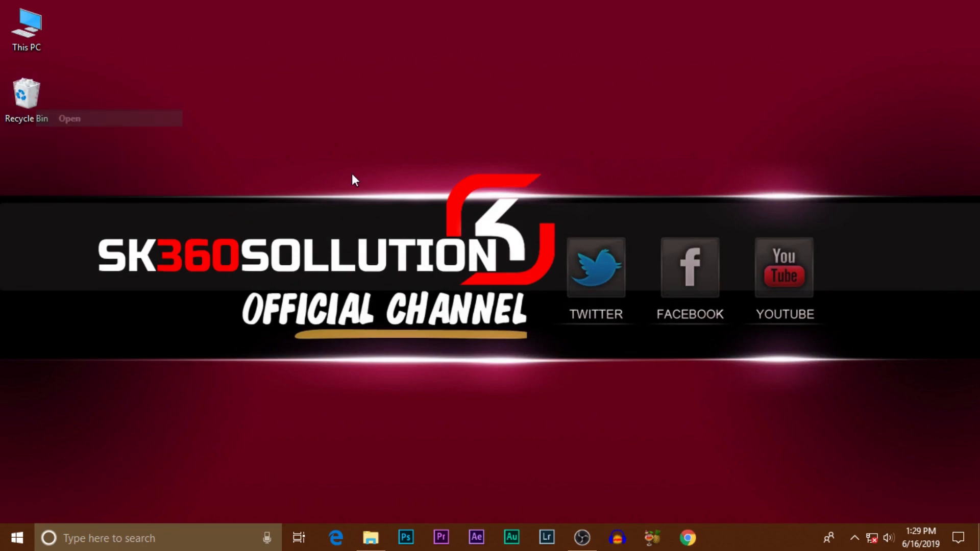
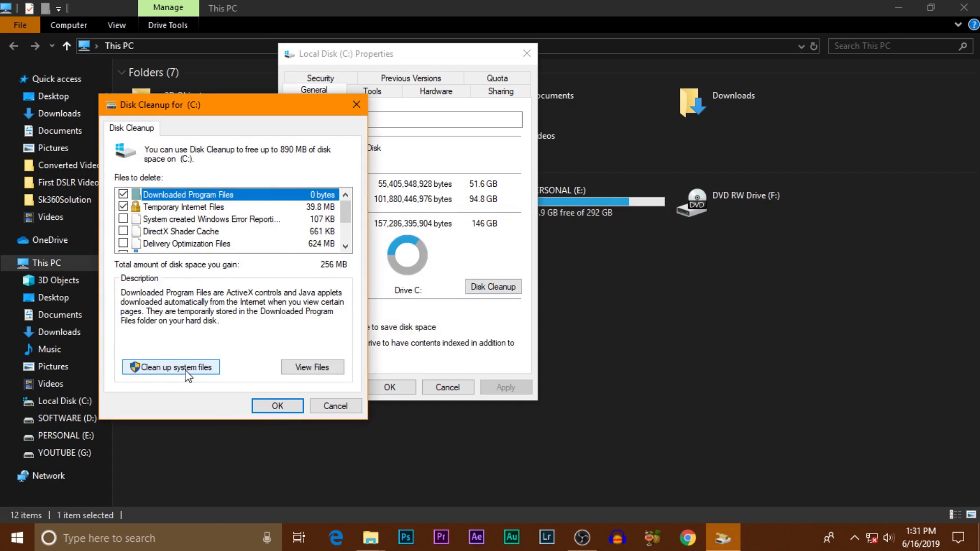
Step: Run Disk Cleanup on drive C: with system files included, confirm the deletion, and close the drive's properties
left_click(198, 369)
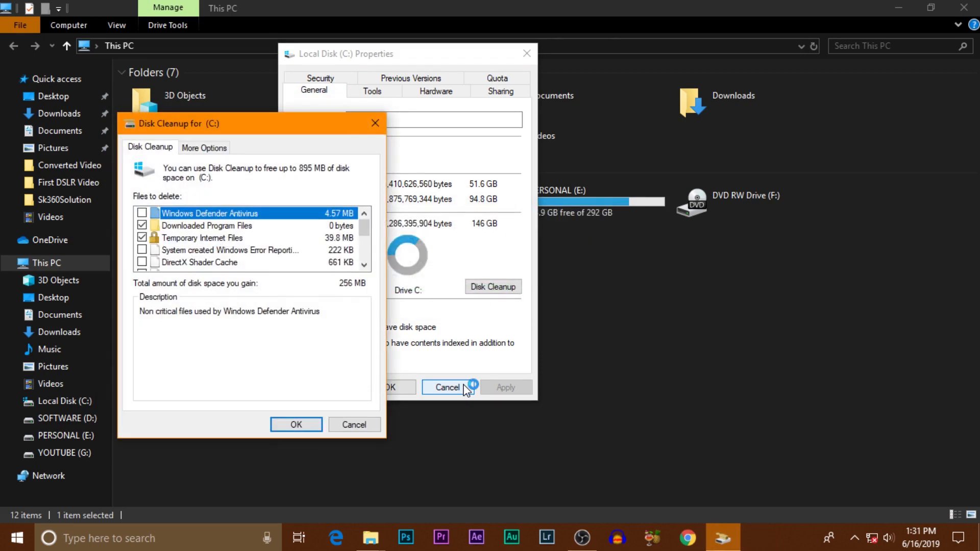
left_click(296, 430)
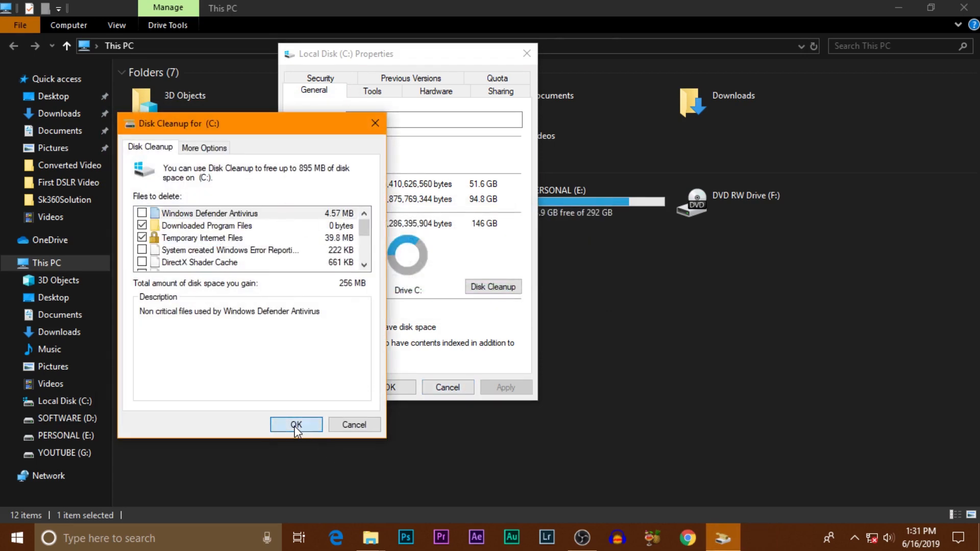
left_click(522, 280)
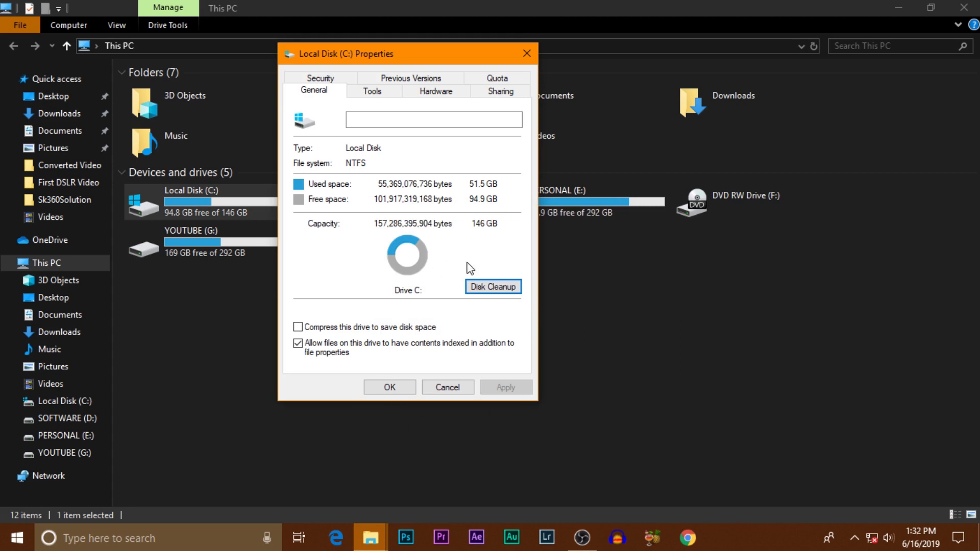
left_click(401, 390)
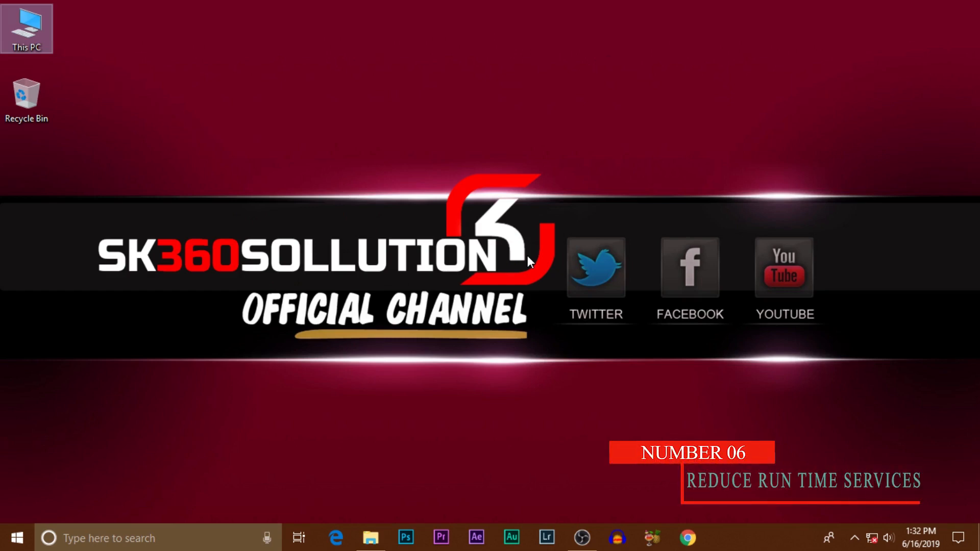
Step: Open System Configuration by executing "msconfig" from the Run dialog
left_click(114, 543)
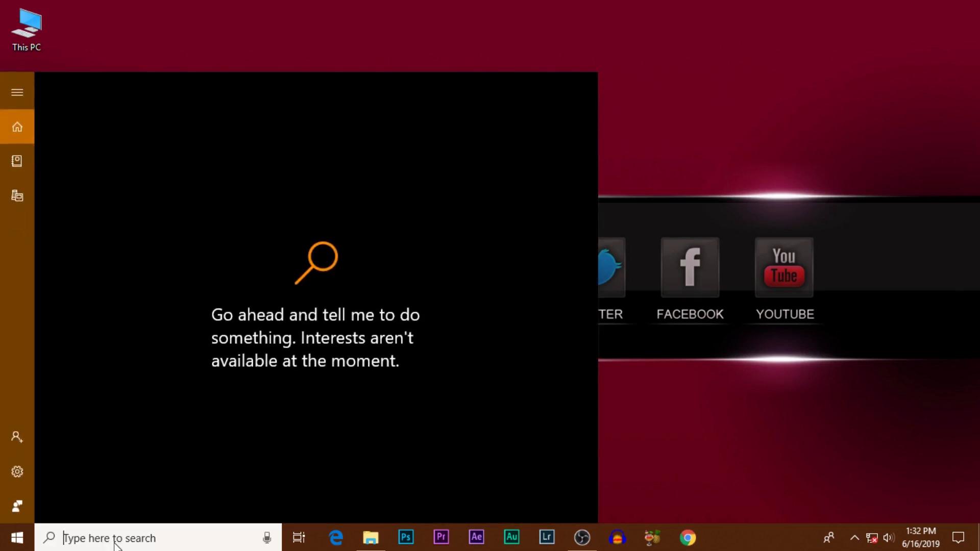
type("run")
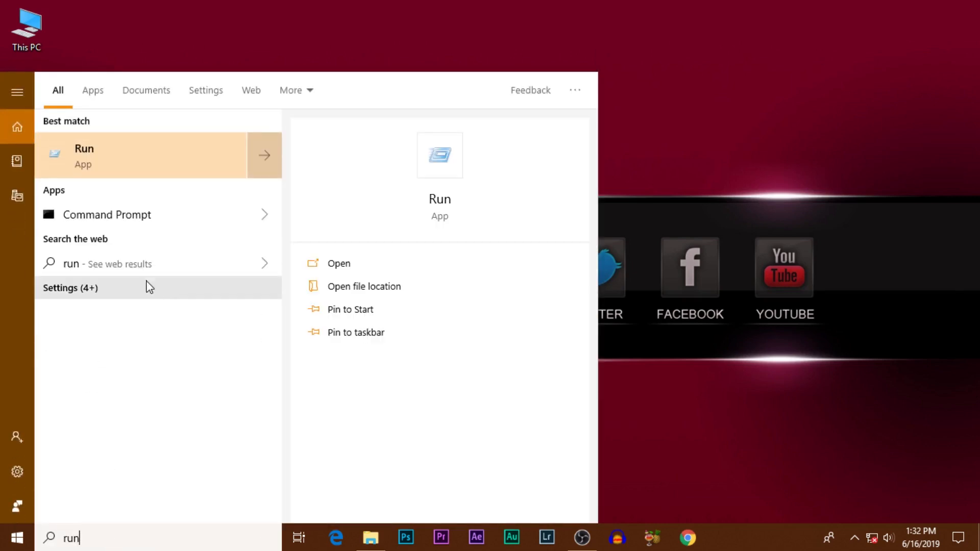
left_click(126, 153)
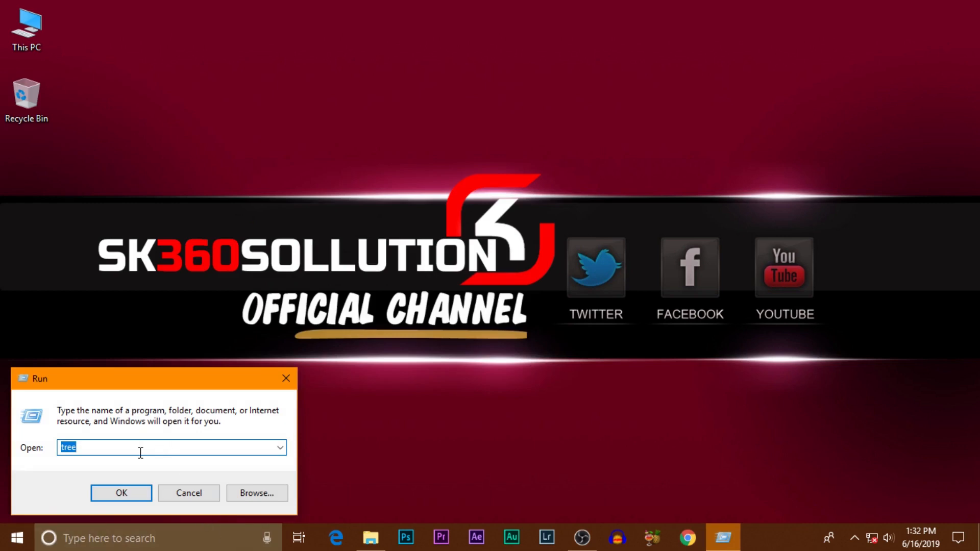
key("BackSpace")
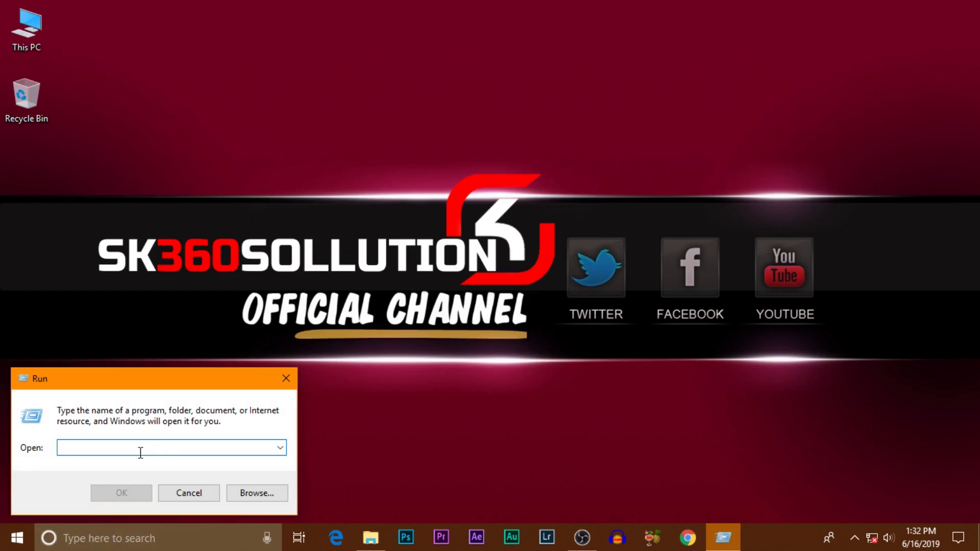
type("msconfig")
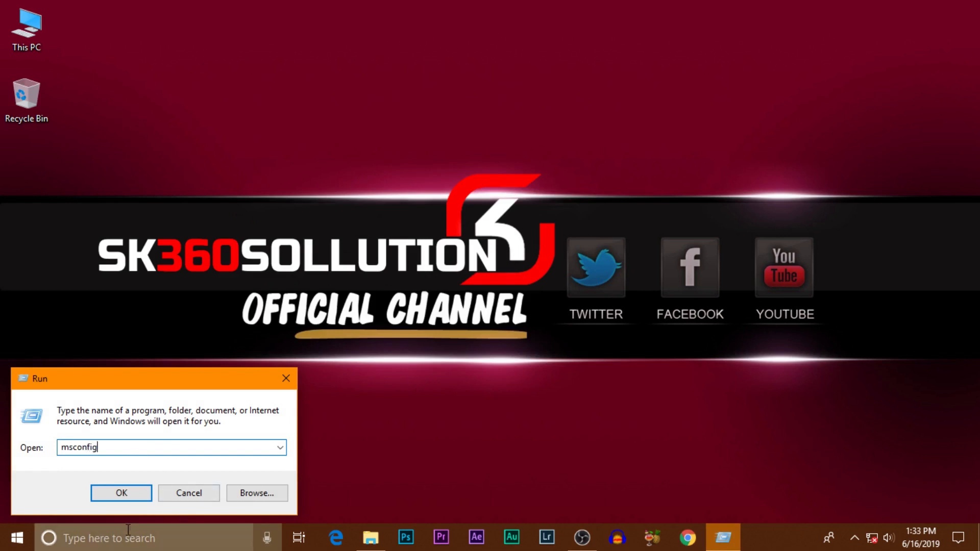
left_click(126, 500)
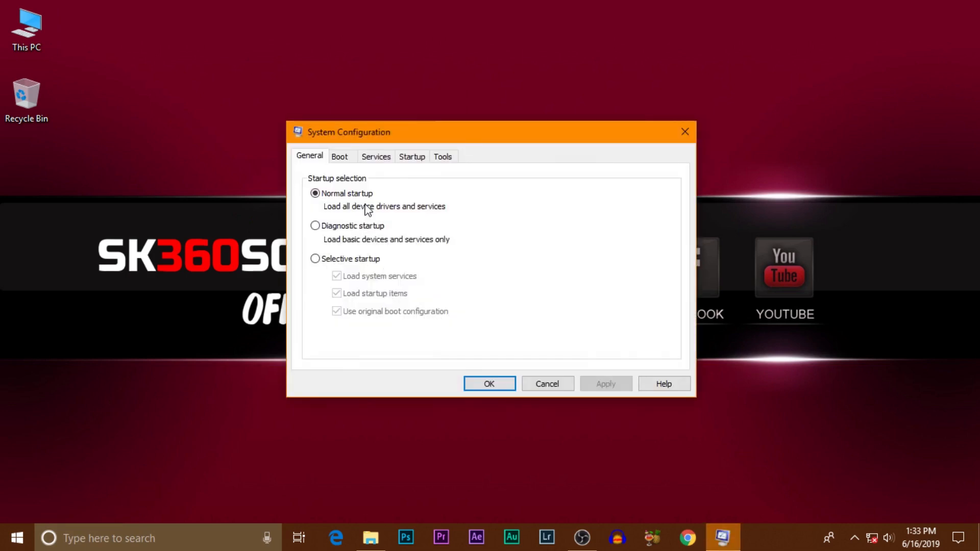
Step: Hide all Microsoft services in the System Configuration services list and confirm the dialog
left_click(380, 161)
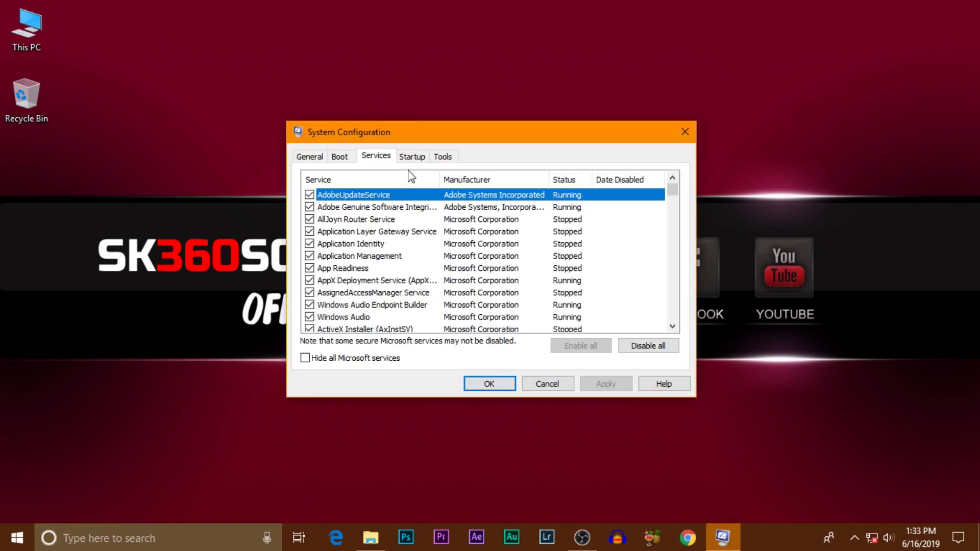
left_click_drag(672, 191, 690, 306)
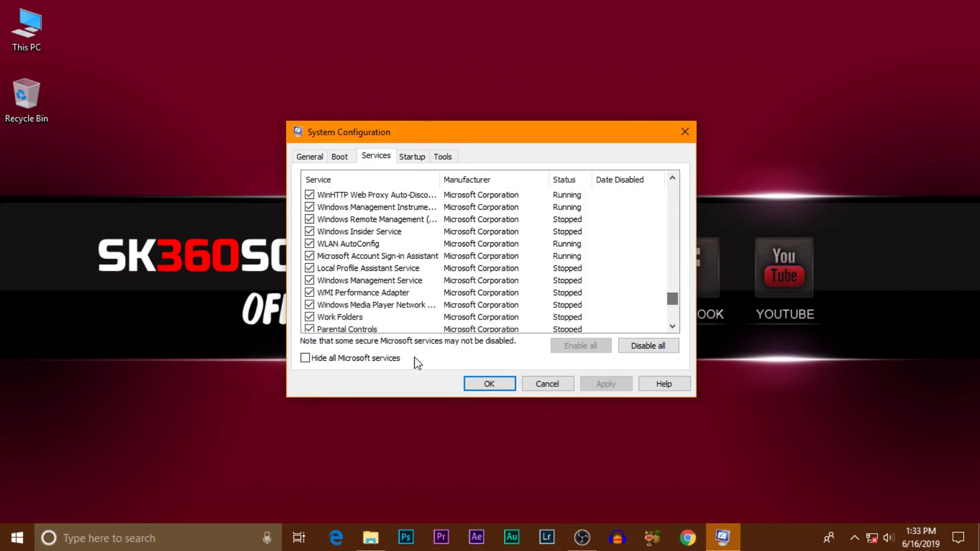
left_click(306, 359)
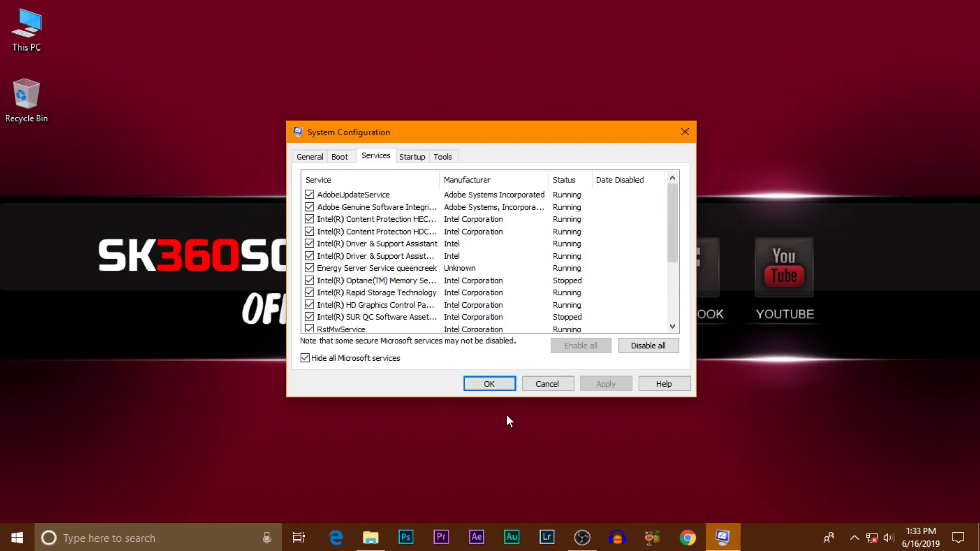
left_click(501, 385)
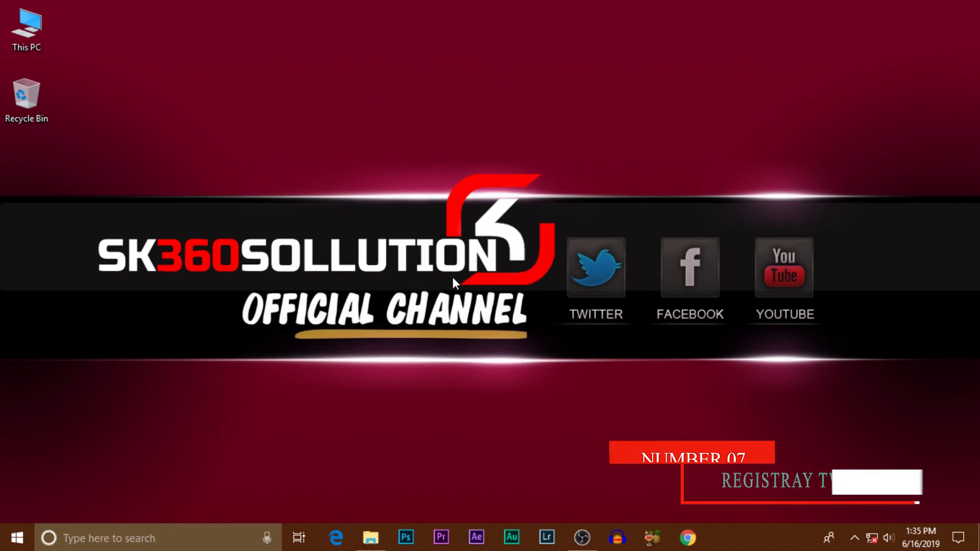
Step: Open the Registry Editor by executing "regedit" from the Run dialog
left_click(78, 539)
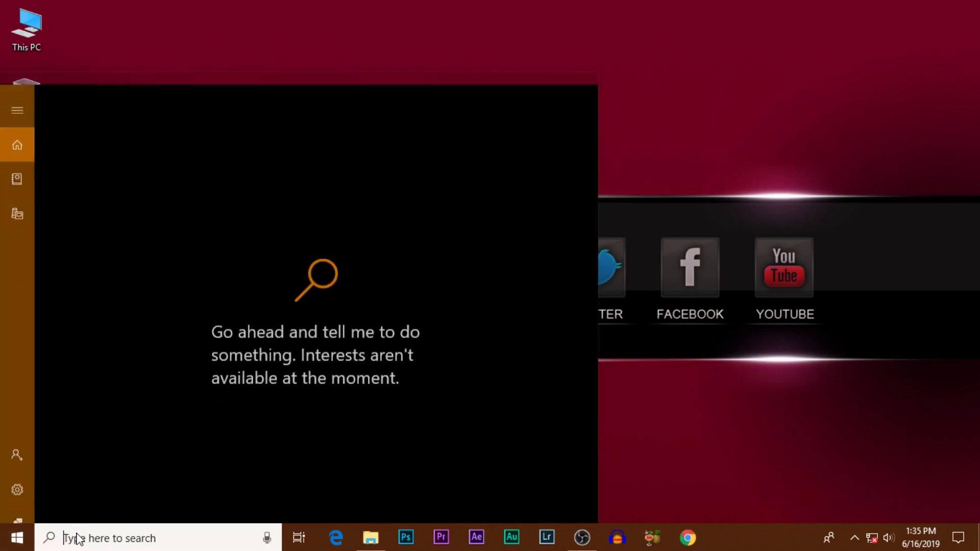
type("run")
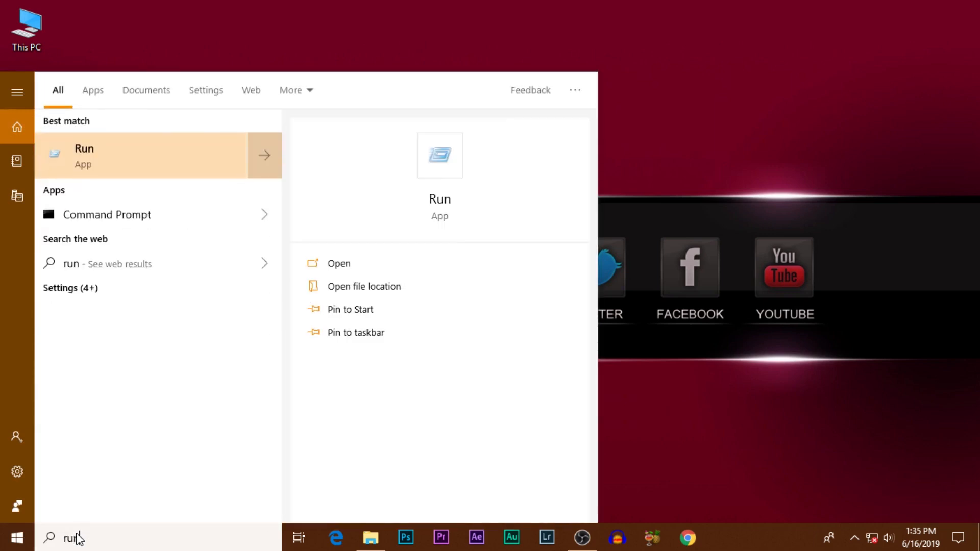
left_click(173, 175)
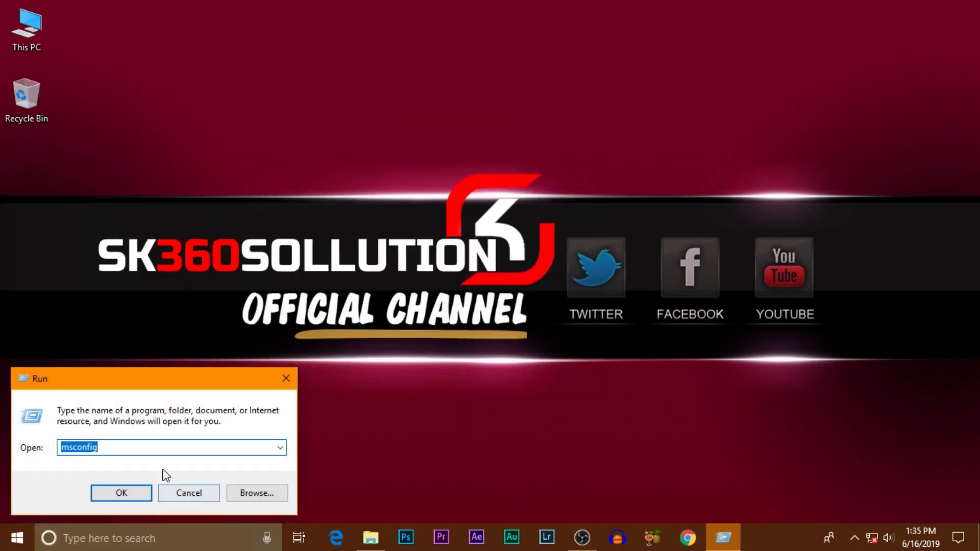
type("regedit")
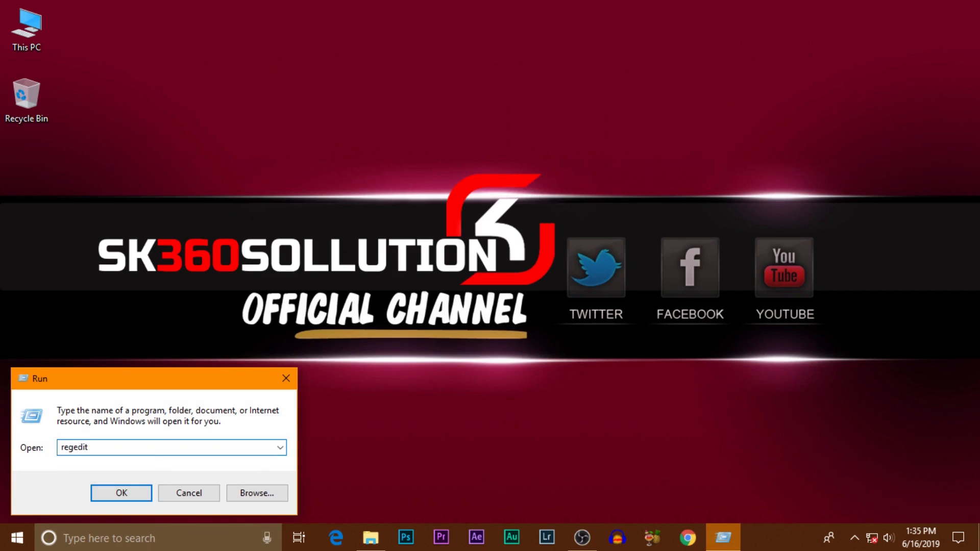
left_click(128, 496)
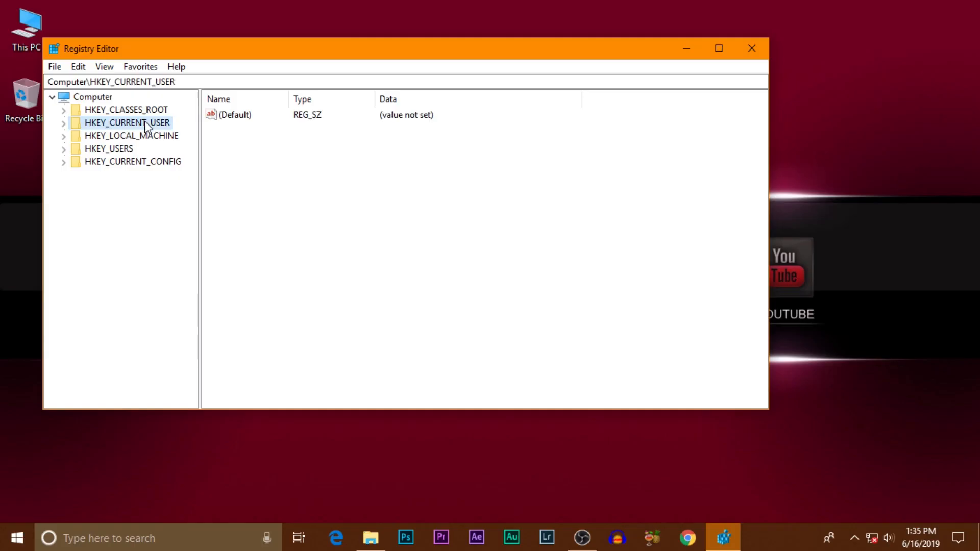
Step: Set the MouseHoverTime value to 10 in the registry key HKEY_CURRENT_USER\Control Panel\Mouse
double_click(146, 126)
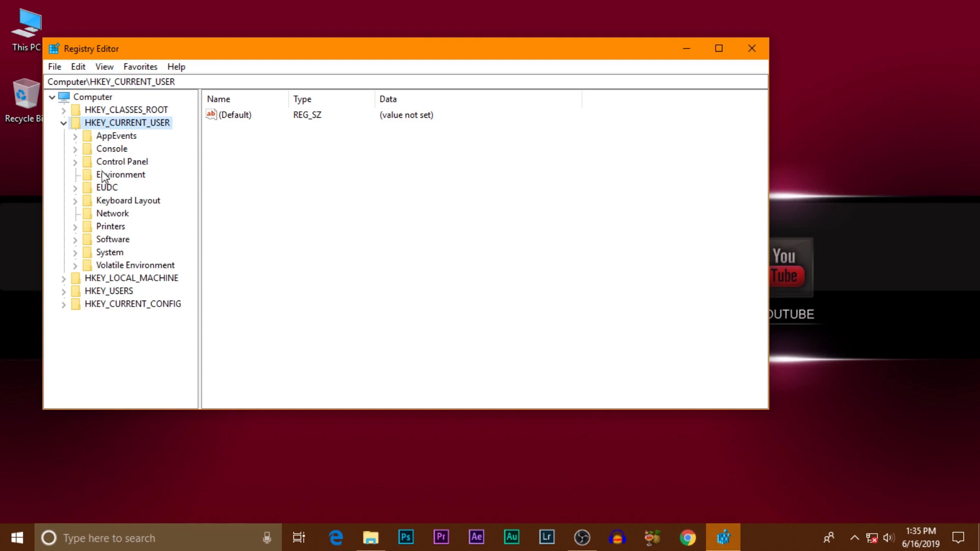
left_click(75, 162)
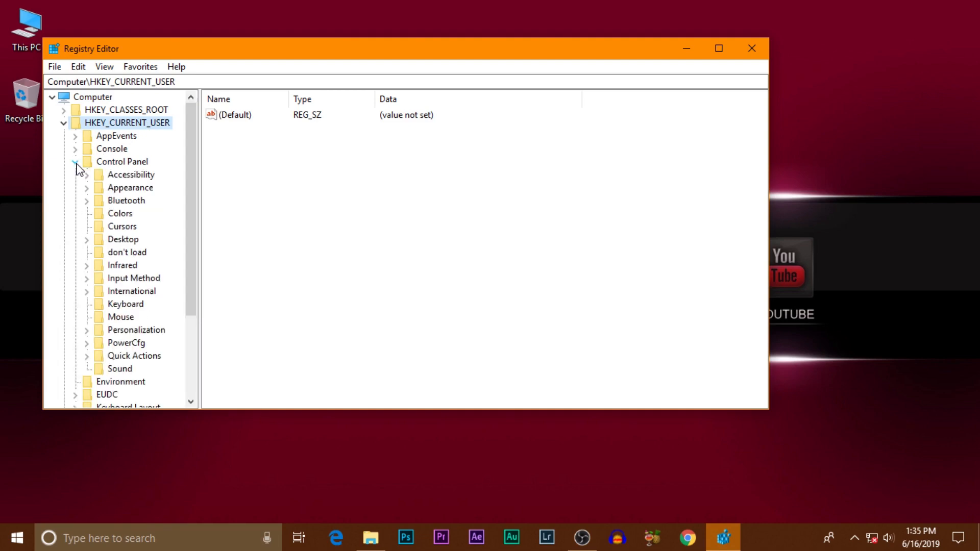
left_click(105, 318)
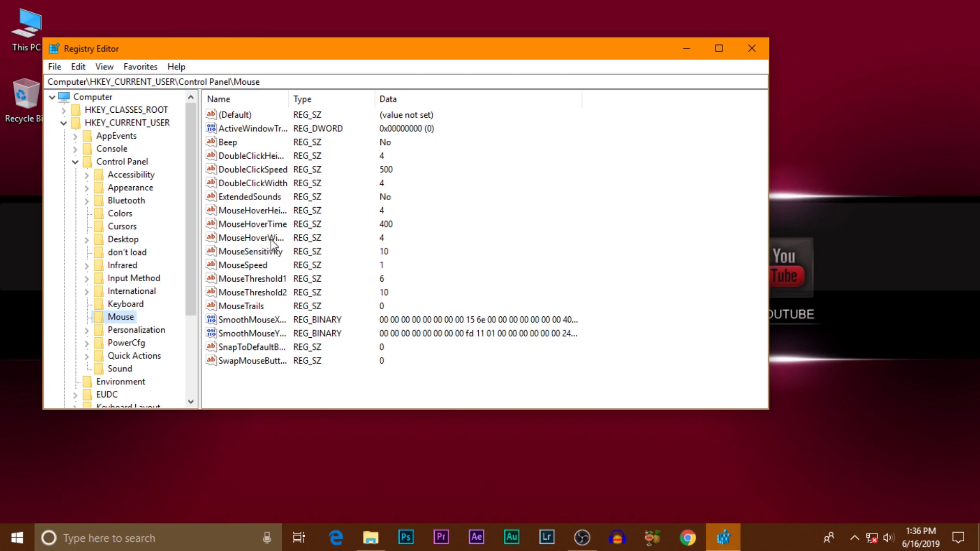
left_click(251, 226)
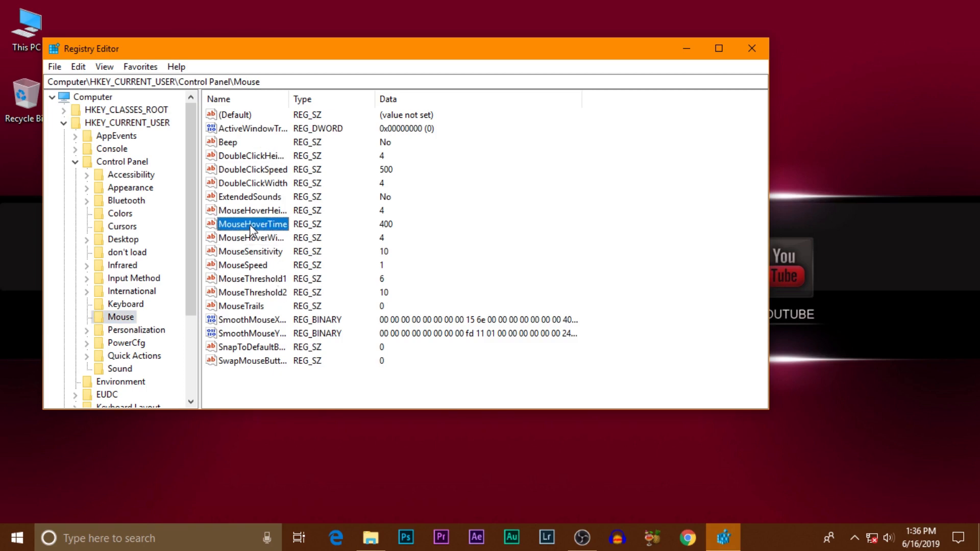
double_click(251, 225)
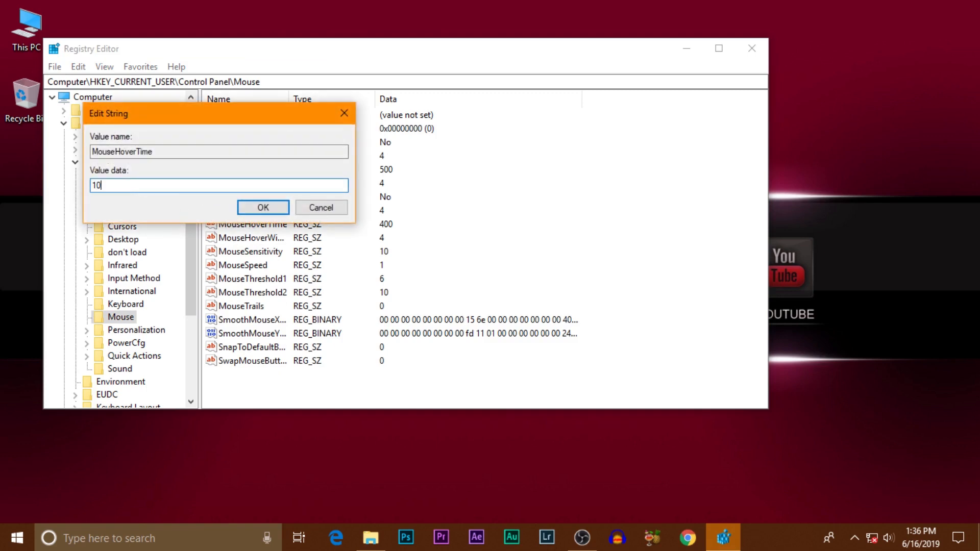
left_click(274, 208)
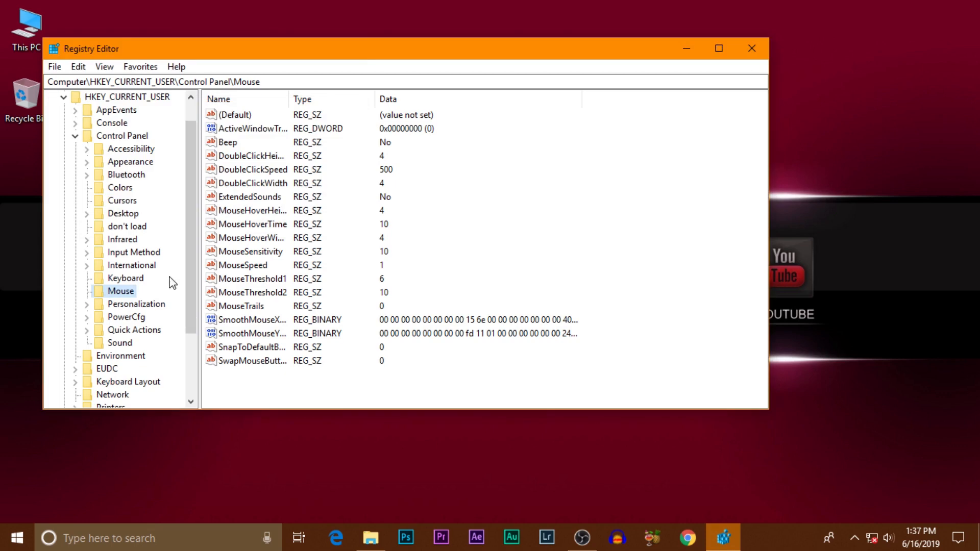
Step: Set MenuShowDelay to 10 in the registry key HKEY_CURRENT_USER\Control Panel\Desktop and close the Registry Editor
left_click(87, 214)
double_click(124, 214)
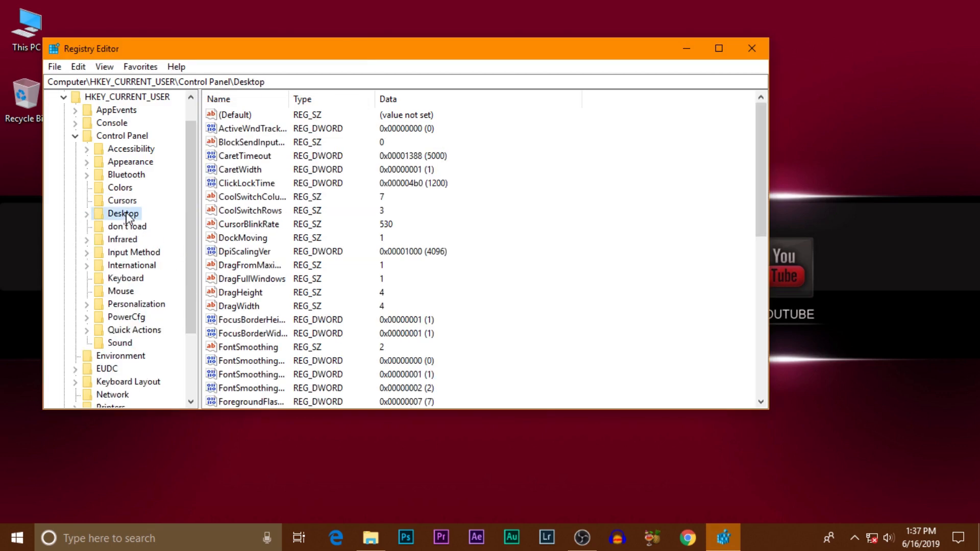
scroll(304, 222, "down", 4)
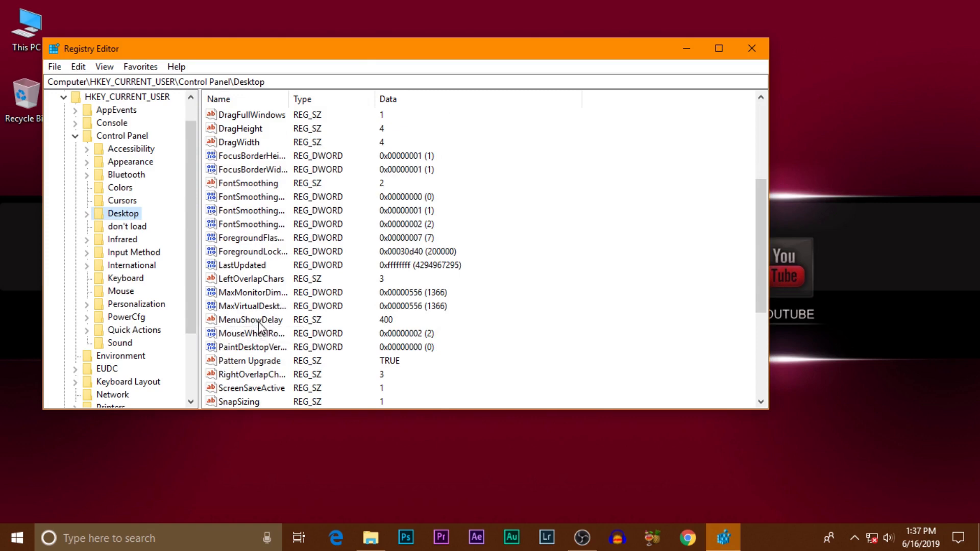
double_click(259, 322)
type("10")
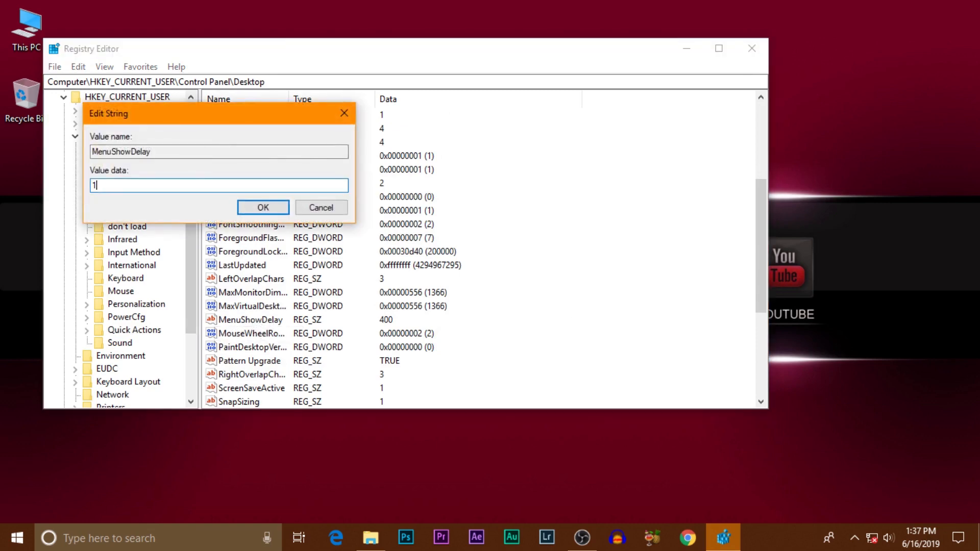
left_click(263, 207)
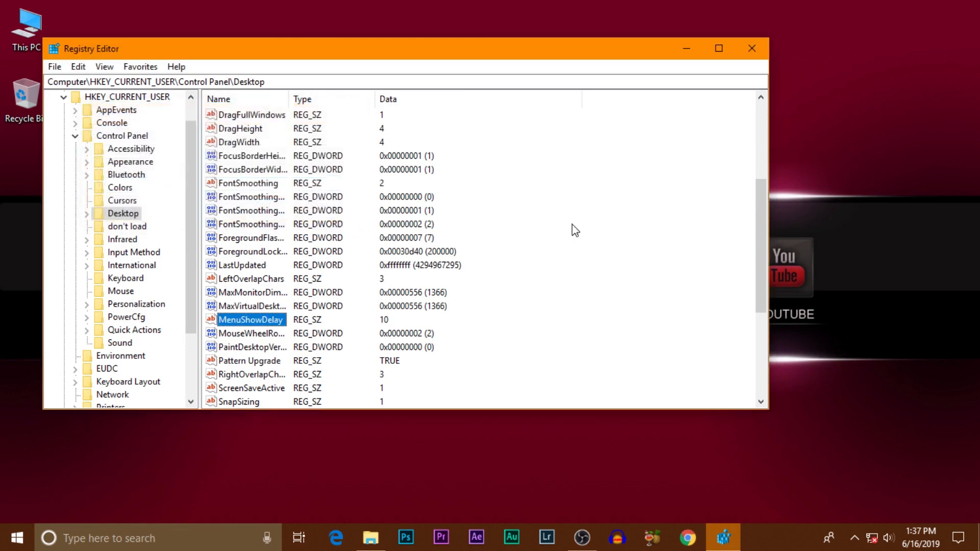
left_click(753, 49)
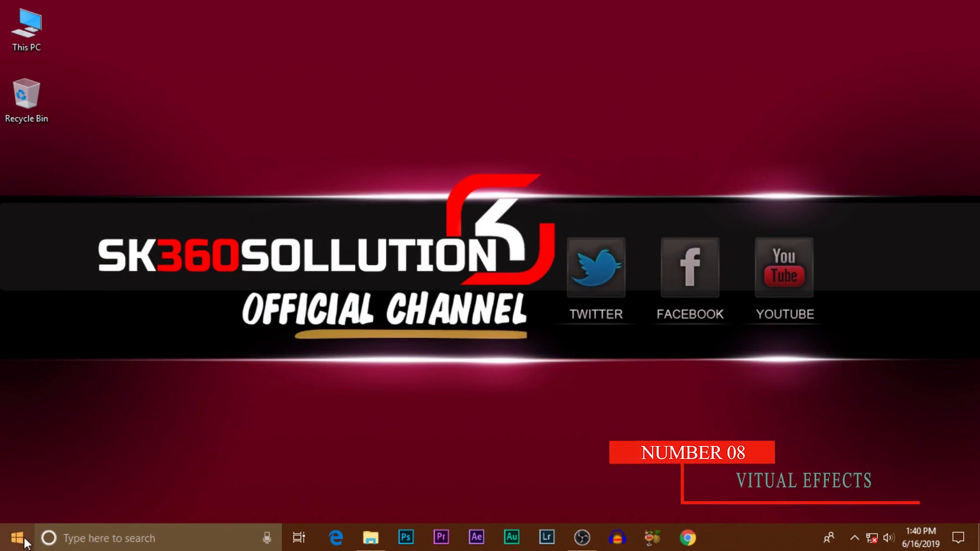
Step: Search Windows for "advanced system" and open the advanced system settings
left_click(103, 539)
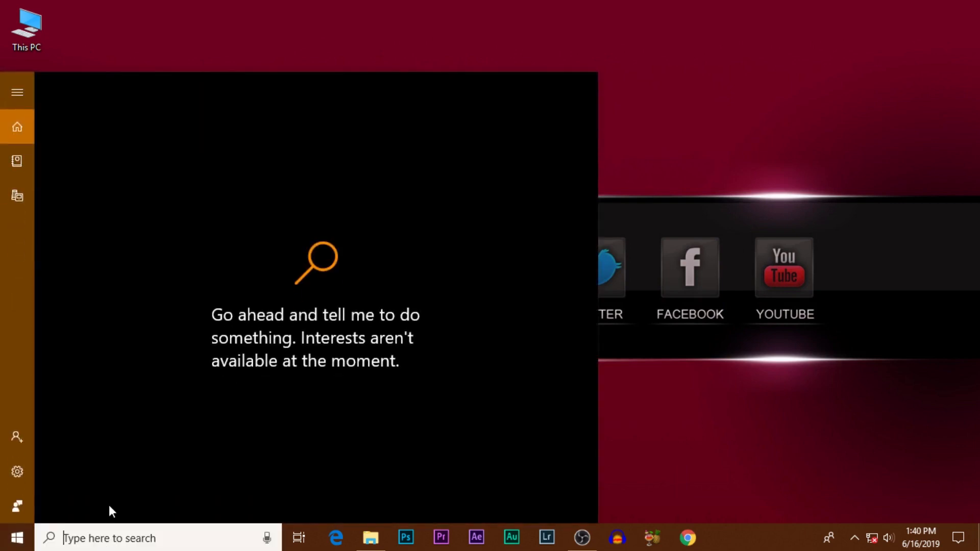
type("ad")
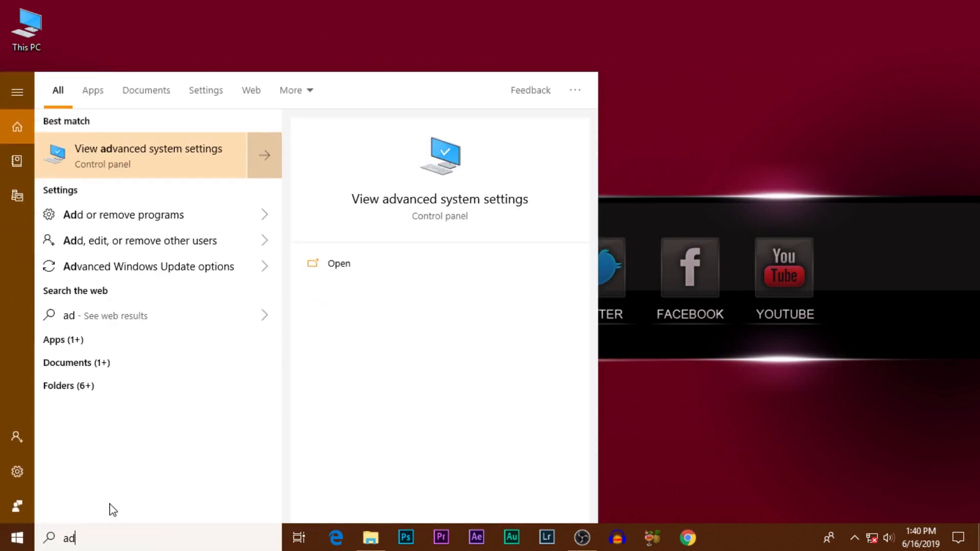
type("vanced s")
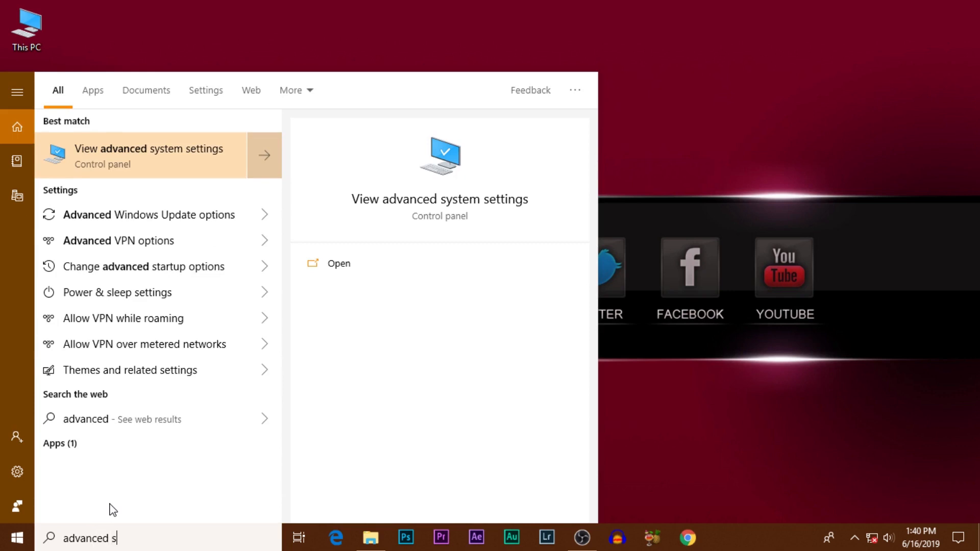
type("ystem")
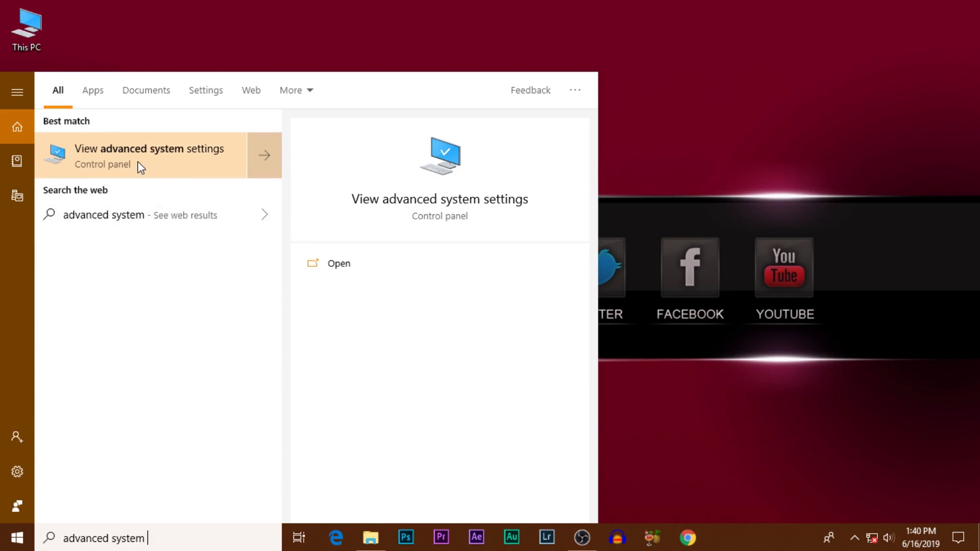
left_click(163, 160)
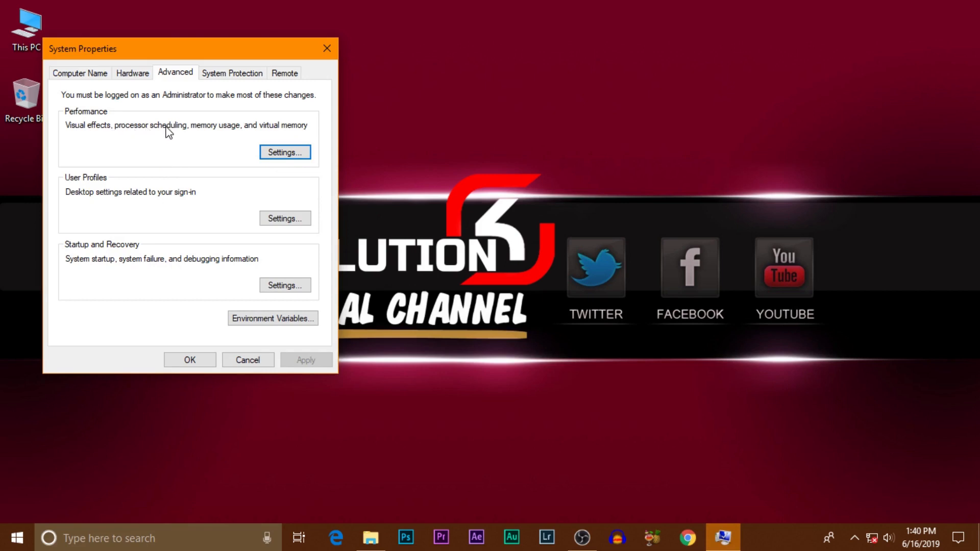
Step: Open the performance settings and select the visual effects preset "Adjust for best performance"
left_click(286, 156)
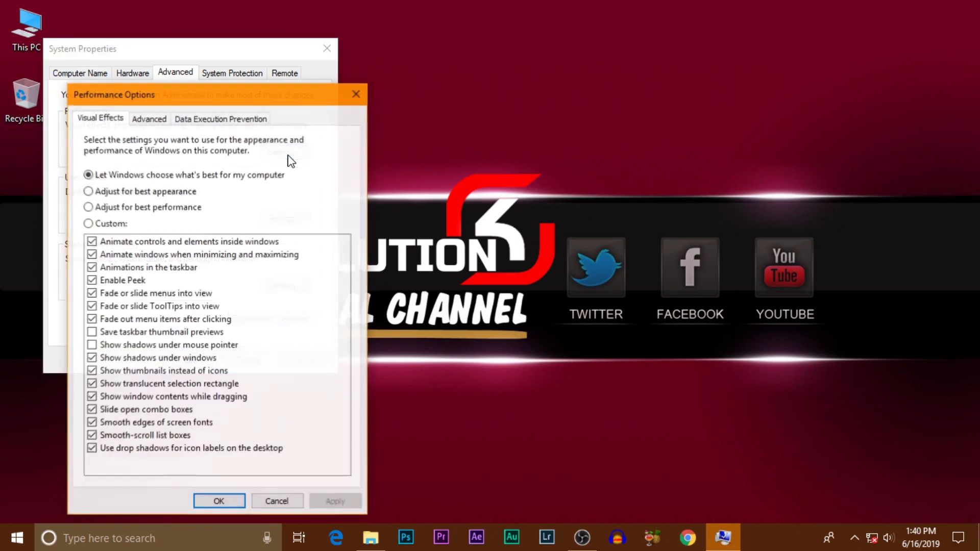
left_click_drag(310, 95, 521, 12)
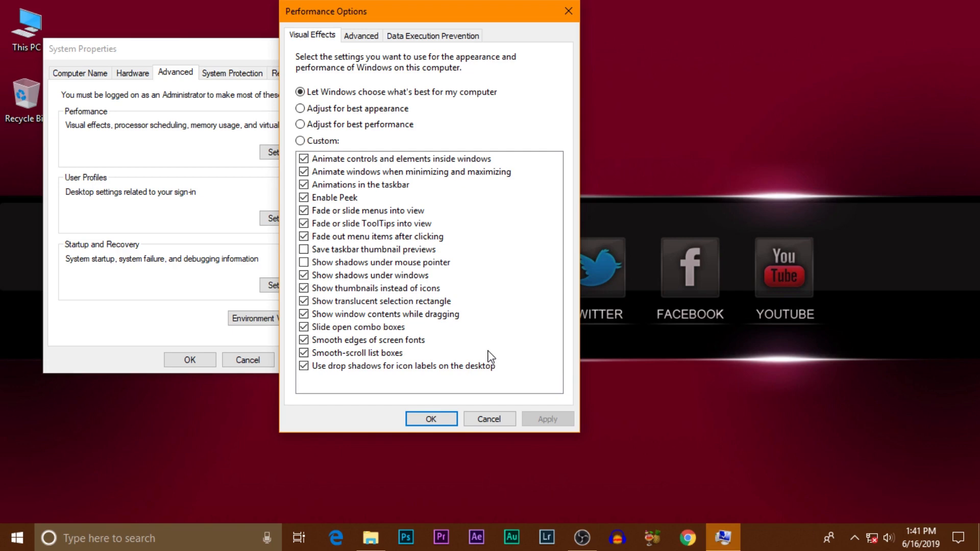
left_click(304, 124)
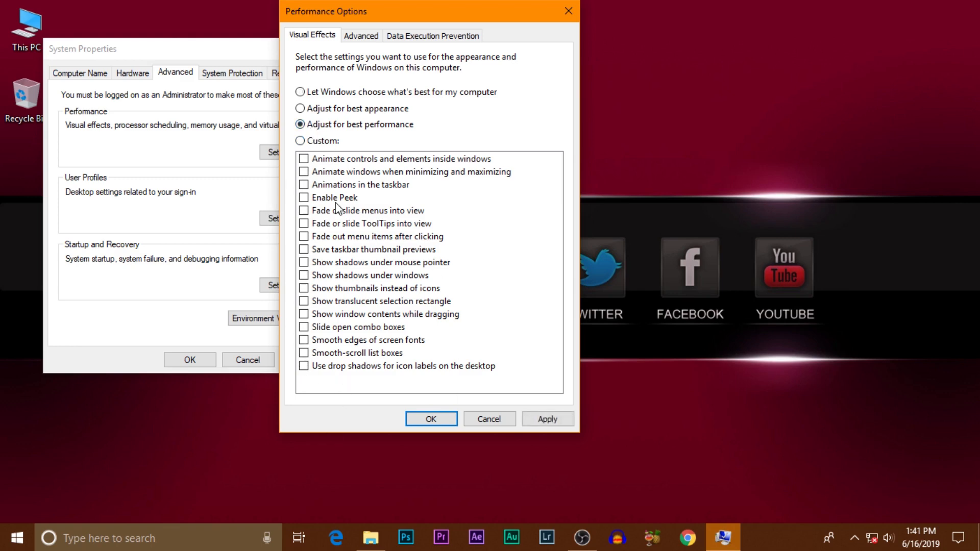
left_click(304, 276)
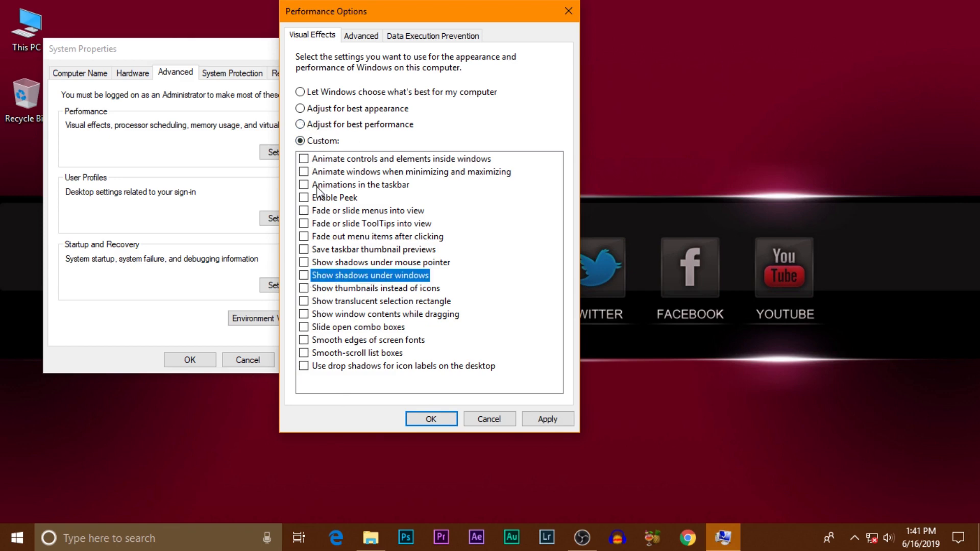
left_click(301, 124)
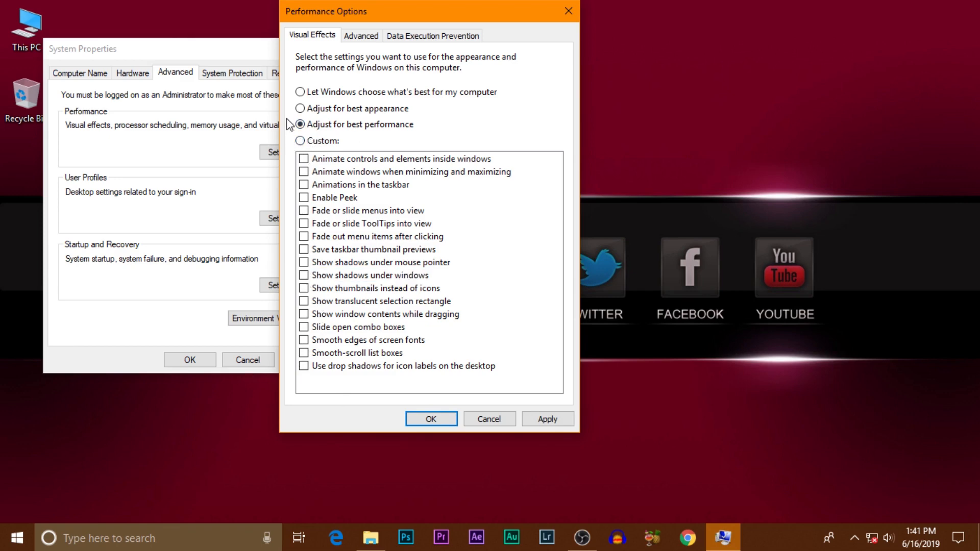
Step: Set visual effects to "Let Windows choose what's best for my computer", confirm, and close System Properties
left_click(300, 109)
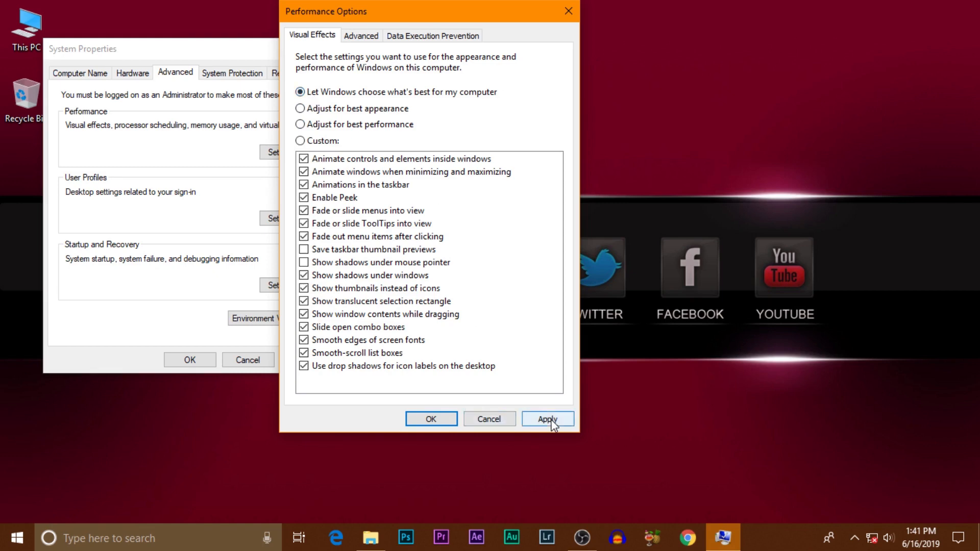
left_click(438, 420)
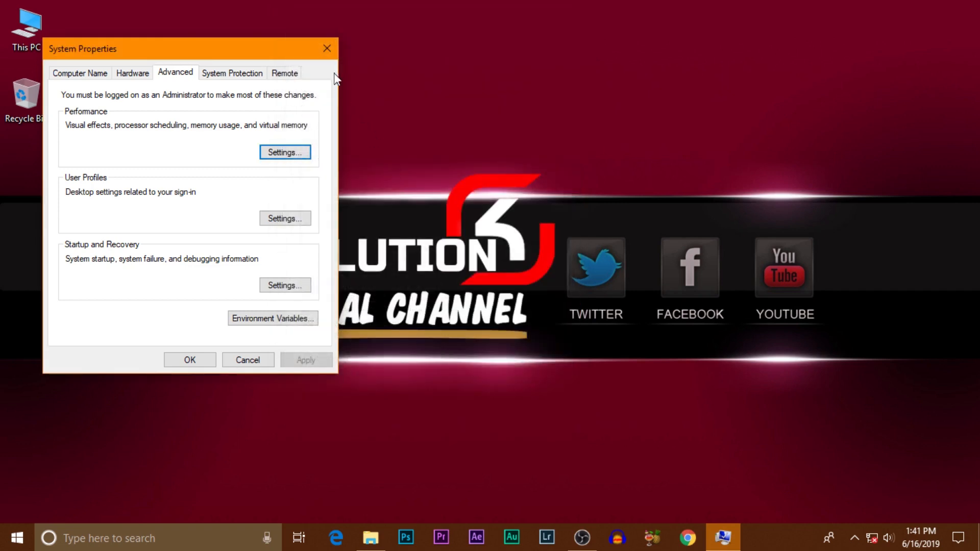
left_click(326, 48)
Step: Refresh the desktop several times
right_click(32, 104)
left_click(369, 137)
right_click(369, 137)
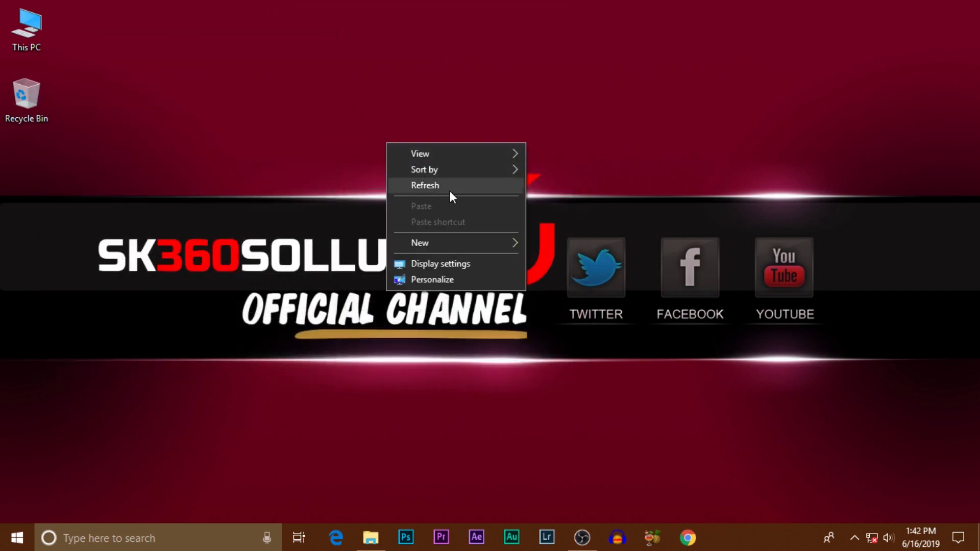
left_click(449, 187)
right_click(387, 142)
left_click(443, 186)
right_click(384, 155)
left_click(429, 198)
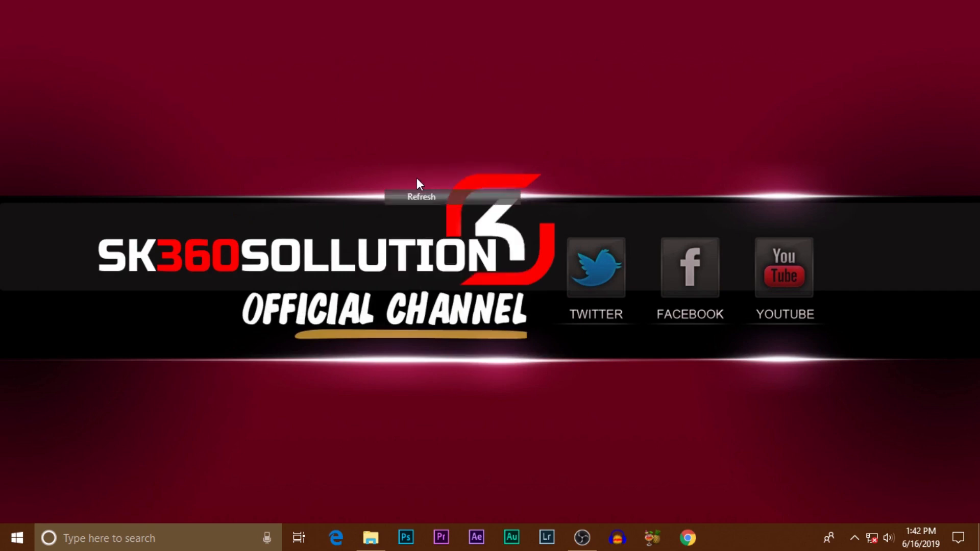
right_click(386, 143)
right_click(412, 135)
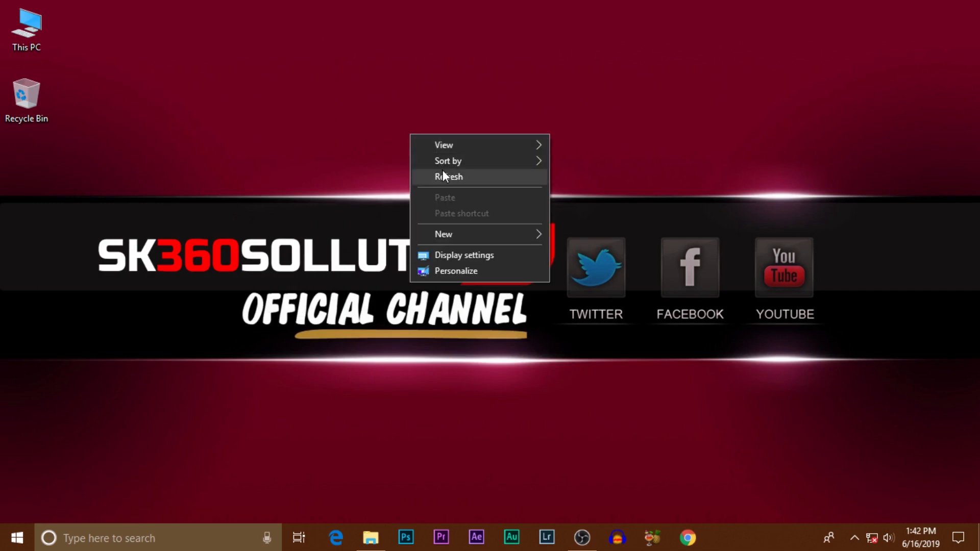
left_click(444, 175)
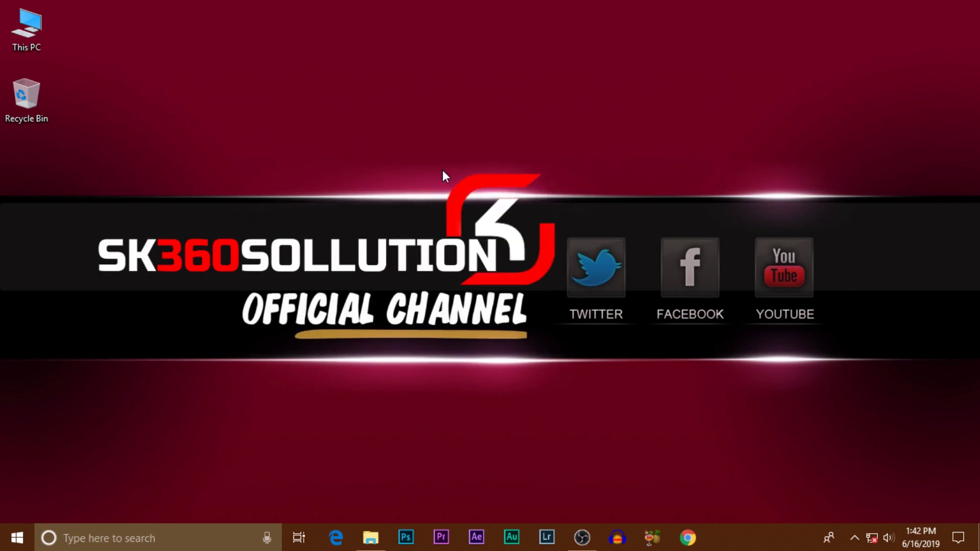